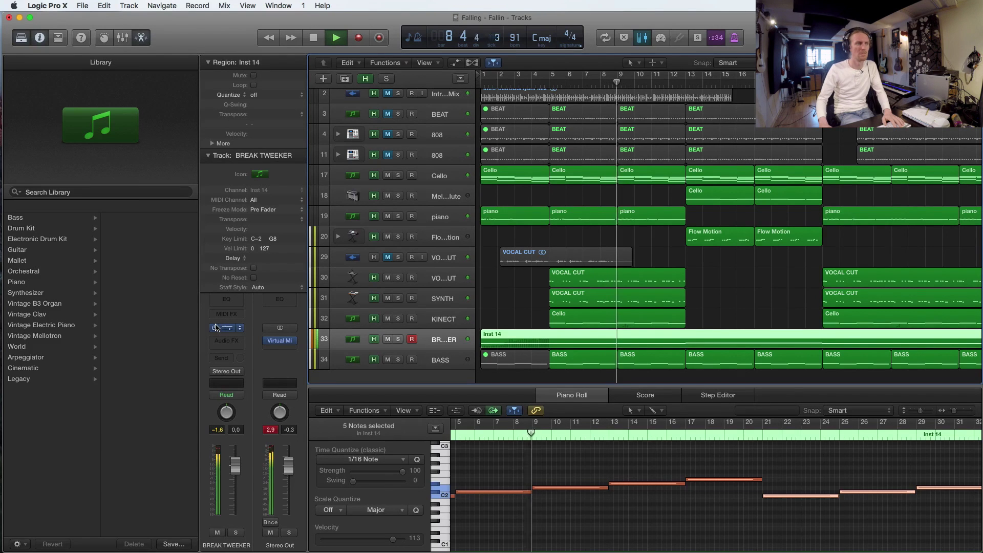
# Stop playback, solo the VOCAL CUT instrument track (track 30), and listen to it from bar 5.
pyautogui.moveTo(216, 328)
pyautogui.press('space')
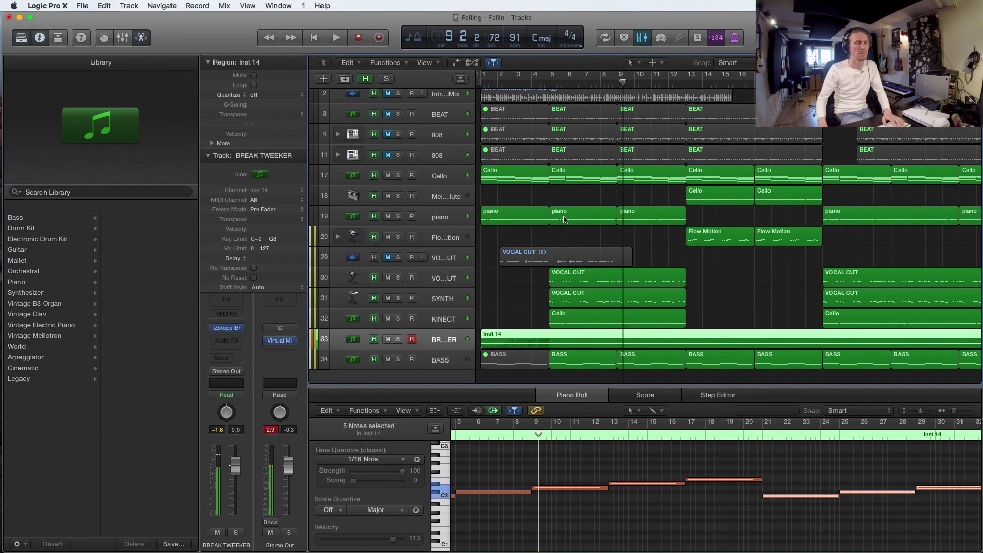
pyautogui.scroll(-3, 622, 185)
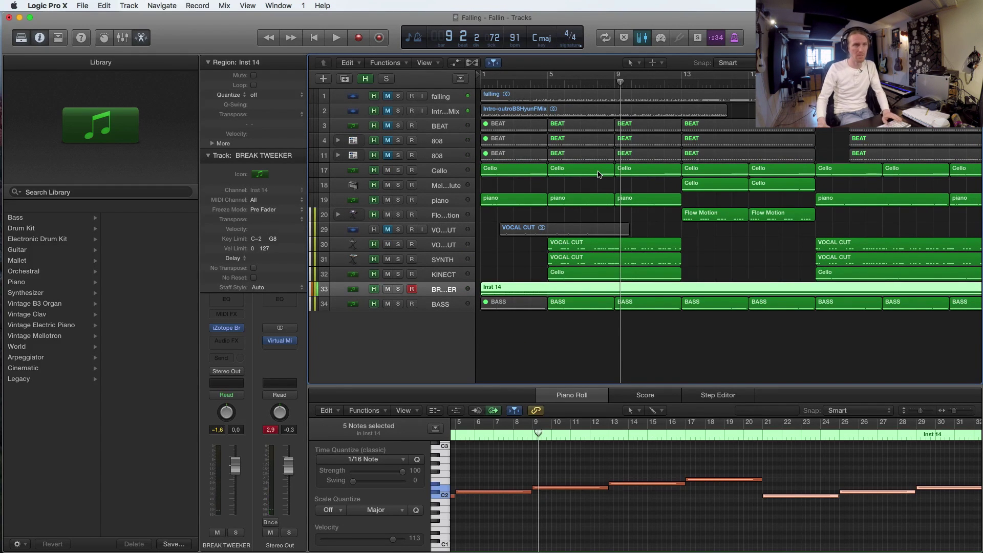
pyautogui.click(547, 82)
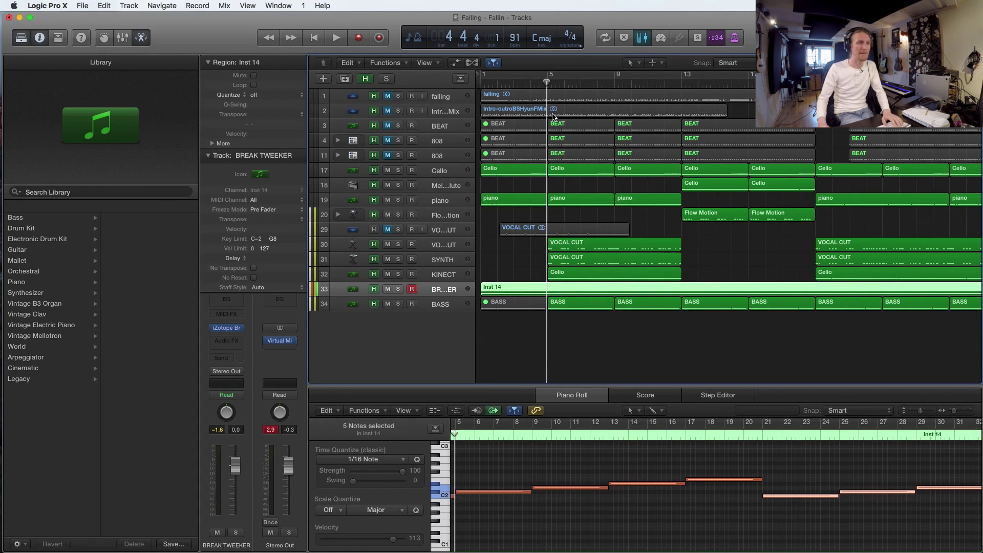
pyautogui.scroll(3, 558, 211)
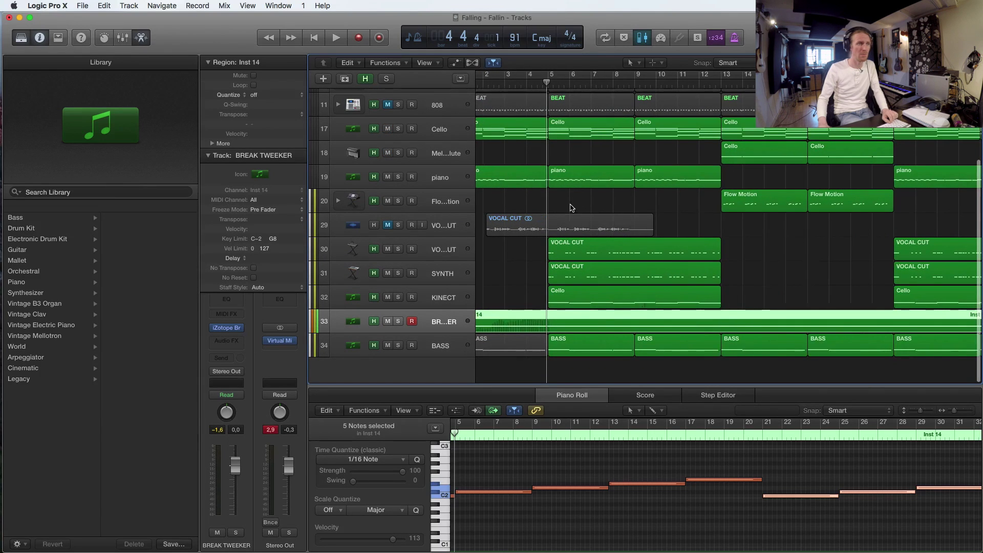
pyautogui.click(398, 249)
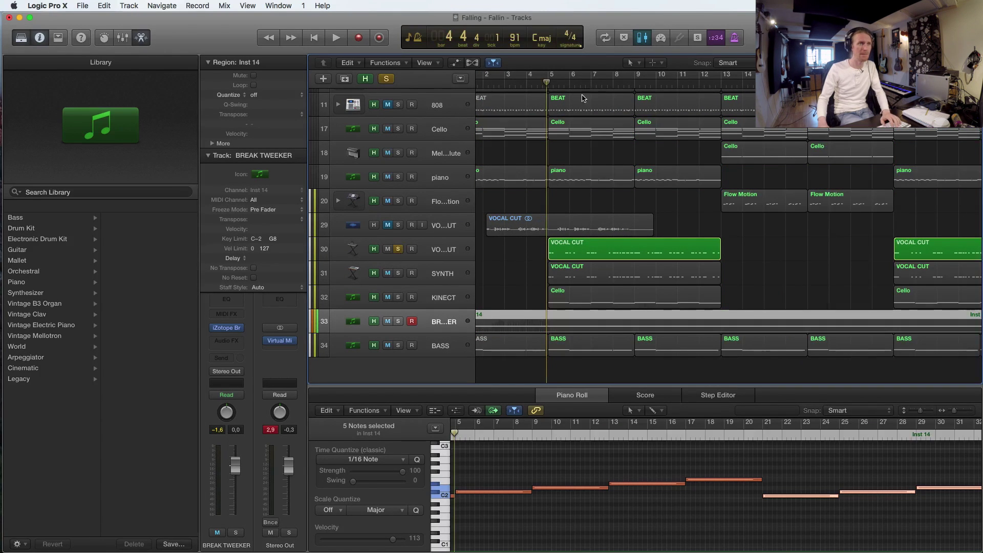
pyautogui.press('space')
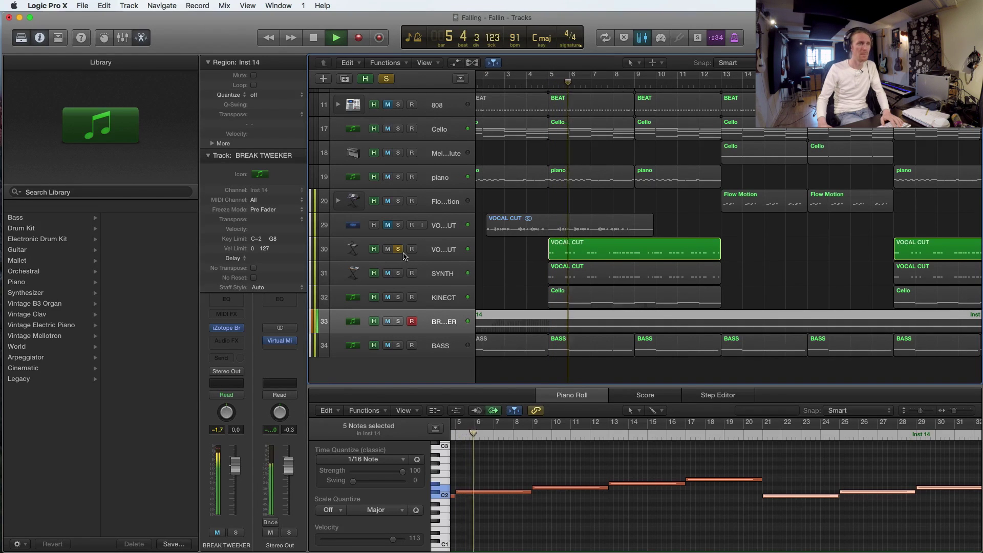
pyautogui.press('space')
# Solo only the SYNTH track instead and play its region from bar 5.
pyautogui.press('s')
pyautogui.click(399, 273)
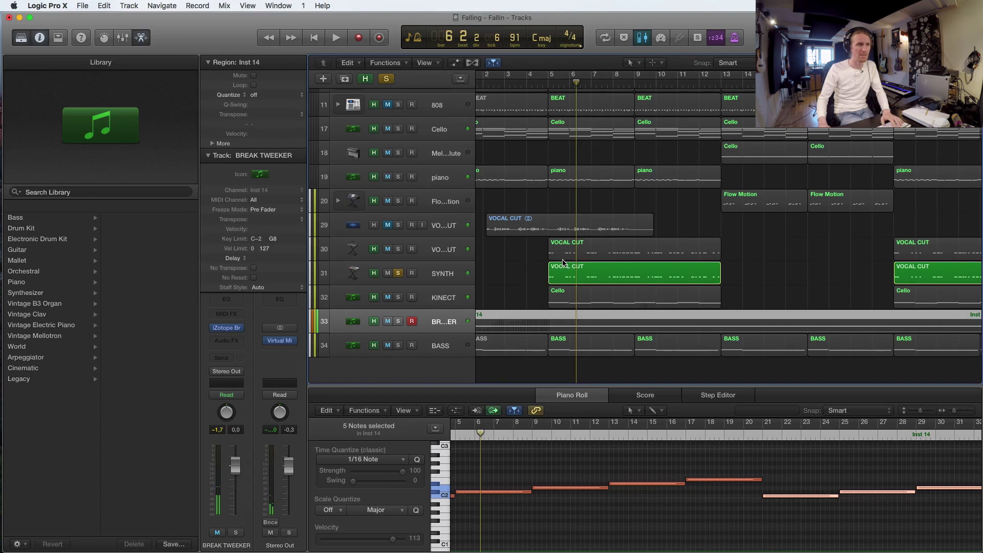
pyautogui.press('space')
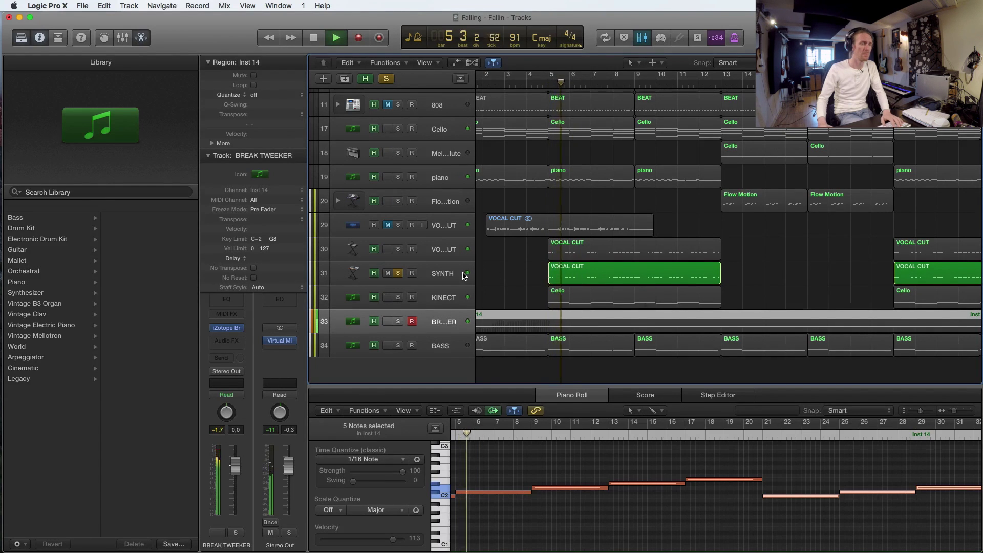
pyautogui.press('space')
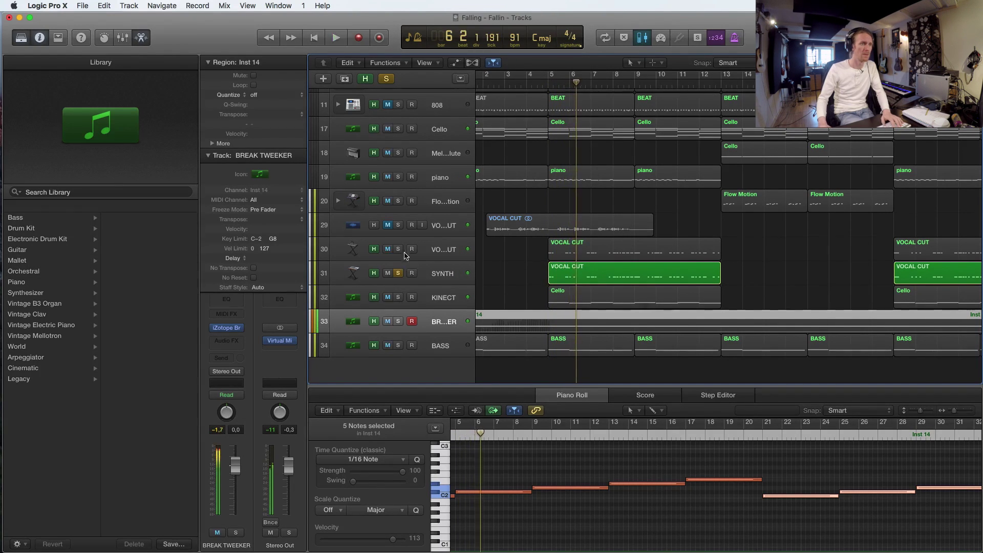
# Add the VOCAL CUT instrument track to the solo and listen to it together with SYNTH.
pyautogui.click(399, 250)
pyautogui.press('space')
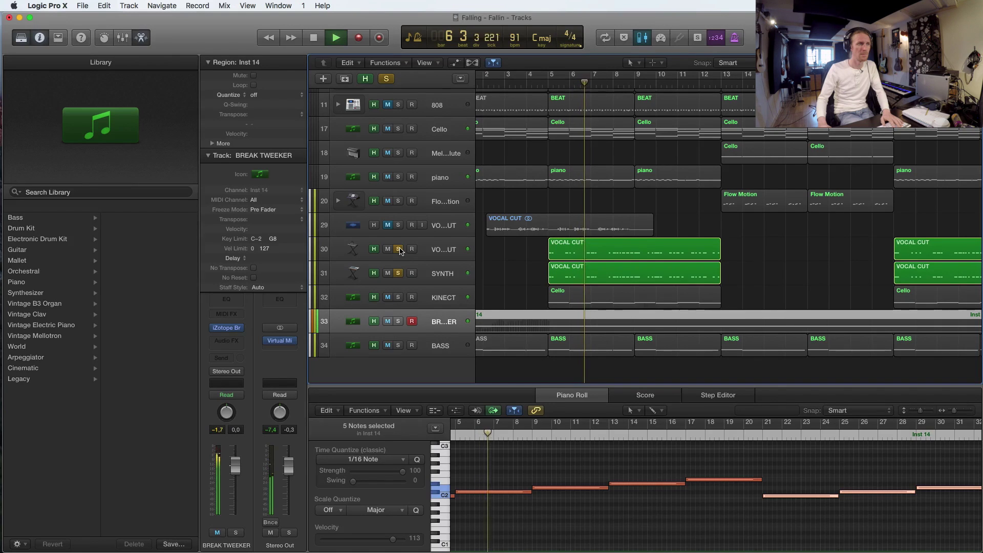
pyautogui.press('space')
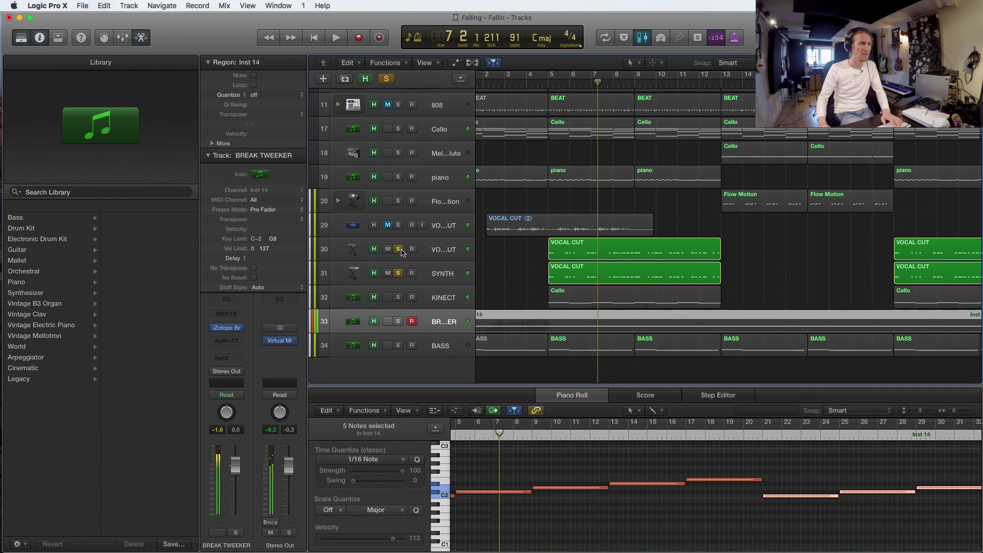
# Clear both solos, unmute the VOCAL CUT audio track (track 29), and hide all the other tracks.
pyautogui.moveTo(400, 249); pyautogui.dragTo(396, 278)
pyautogui.click(388, 226)
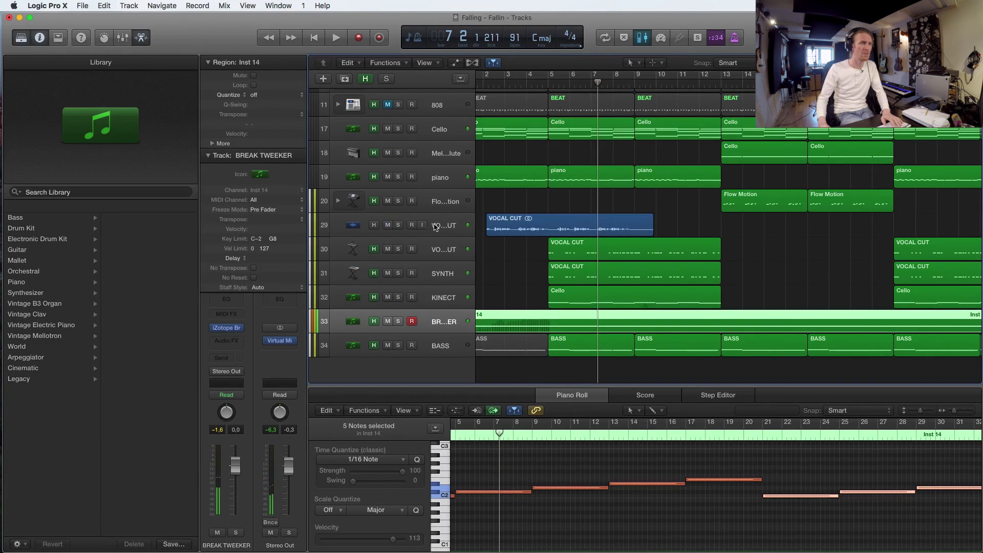
pyautogui.click(435, 229)
pyautogui.press('h')
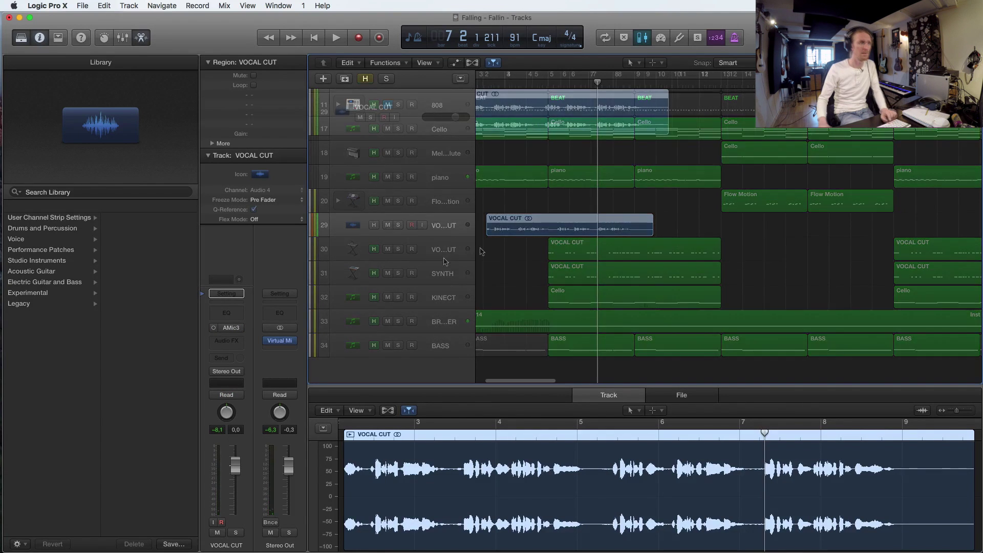
# Play the opening of the VOCAL CUT audio region from bar 2.
pyautogui.hscroll(-3, 521, 219)
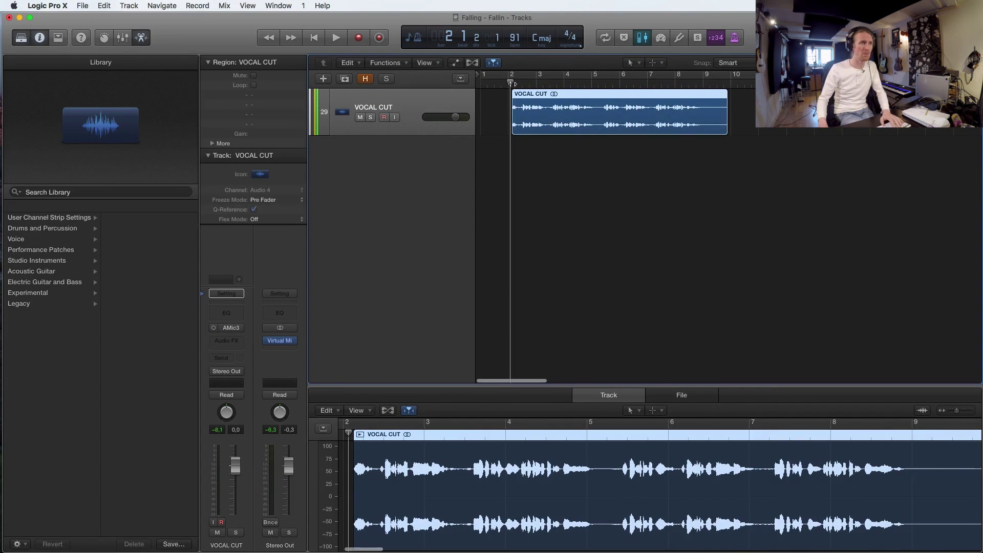
pyautogui.click(514, 83)
pyautogui.press('space')
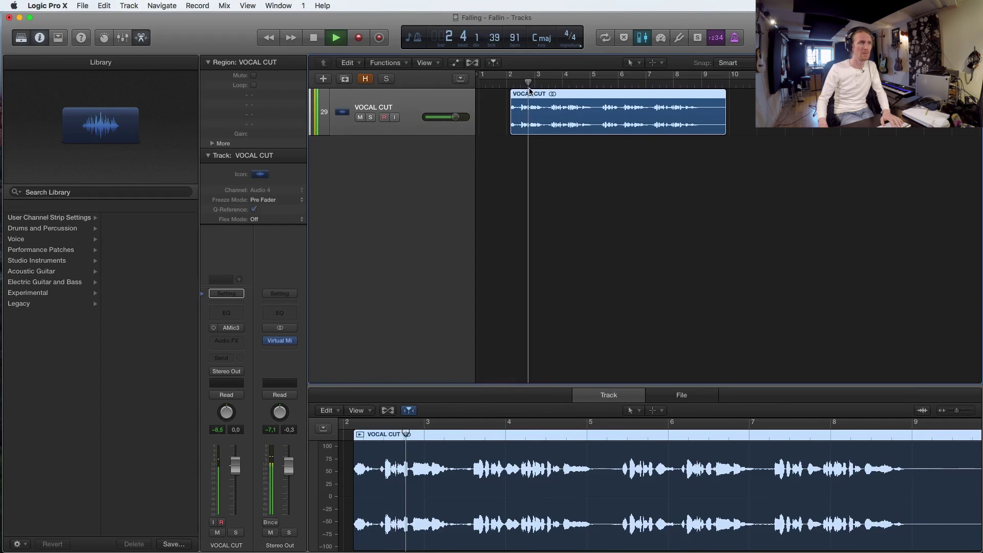
pyautogui.press('space')
# Cut a short vocal slice just after bar 3 out of the VOCAL CUT region as its own region.
pyautogui.scroll(5, 569, 140)
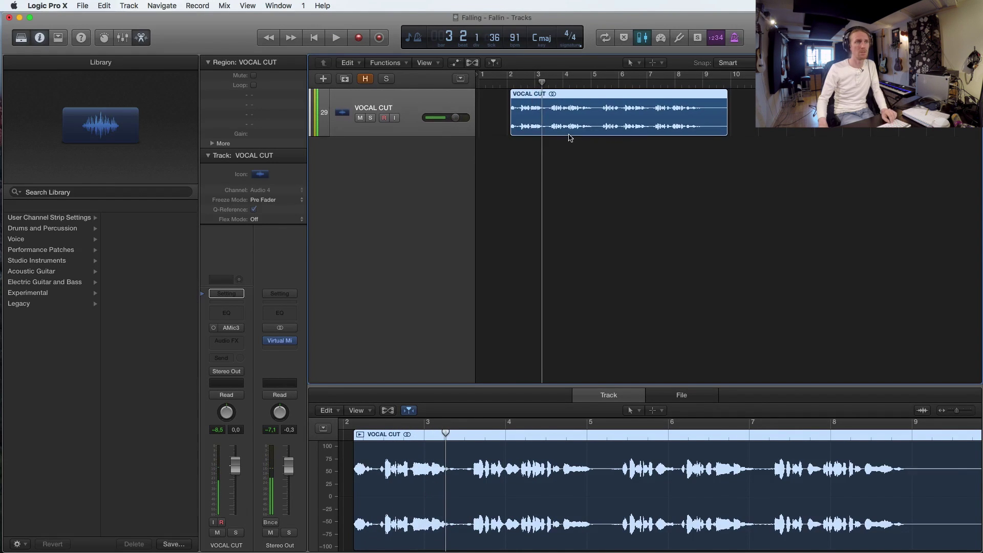
pyautogui.press('super+Right')
pyautogui.press('super+Down')
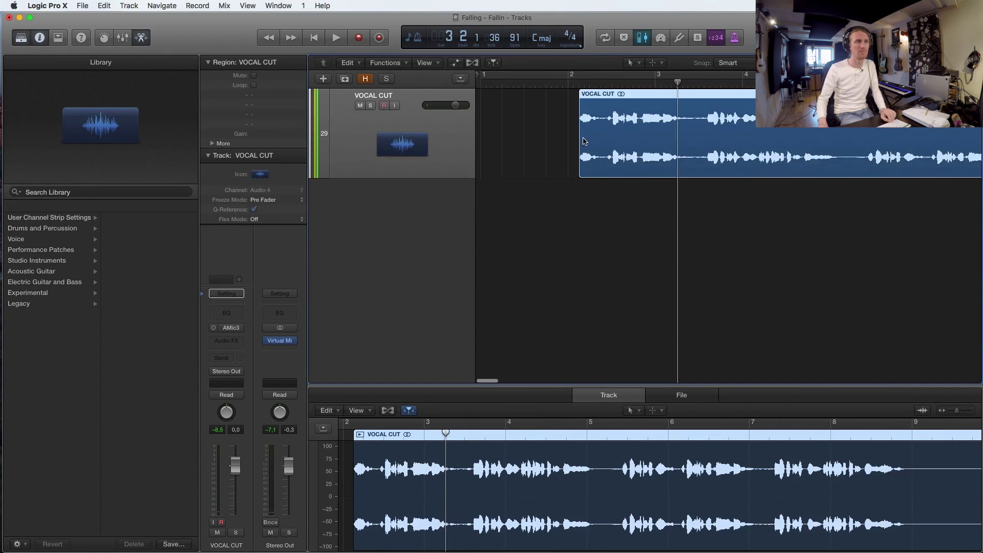
pyautogui.press('super+Right')
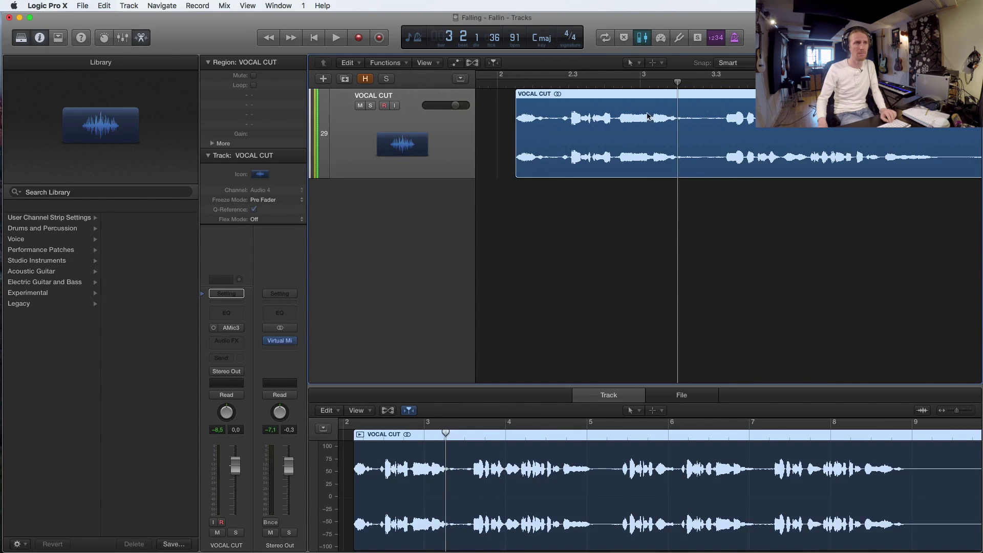
pyautogui.scroll(3, 658, 126)
pyautogui.hscroll(1, 640, 131)
pyautogui.scroll(-3, 624, 132)
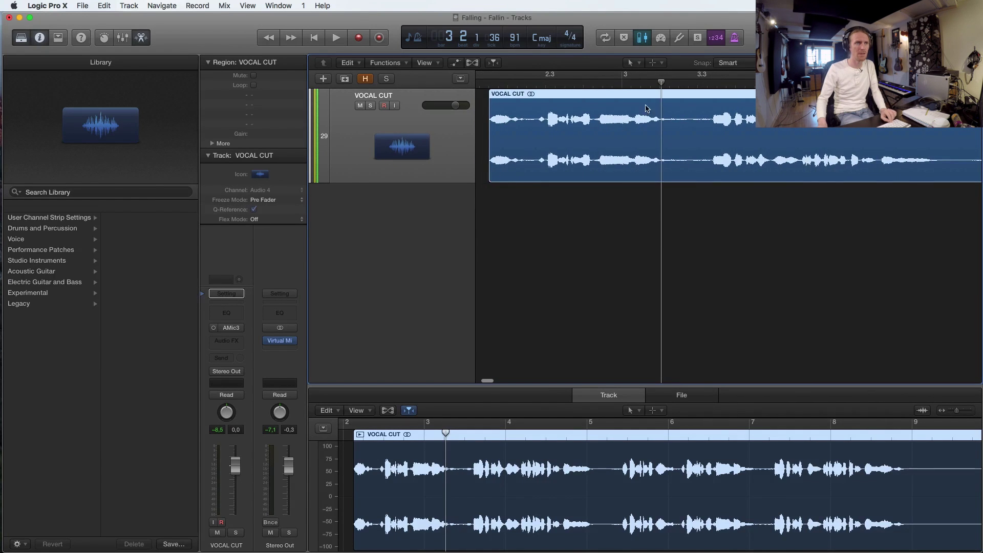
pyautogui.press('space')
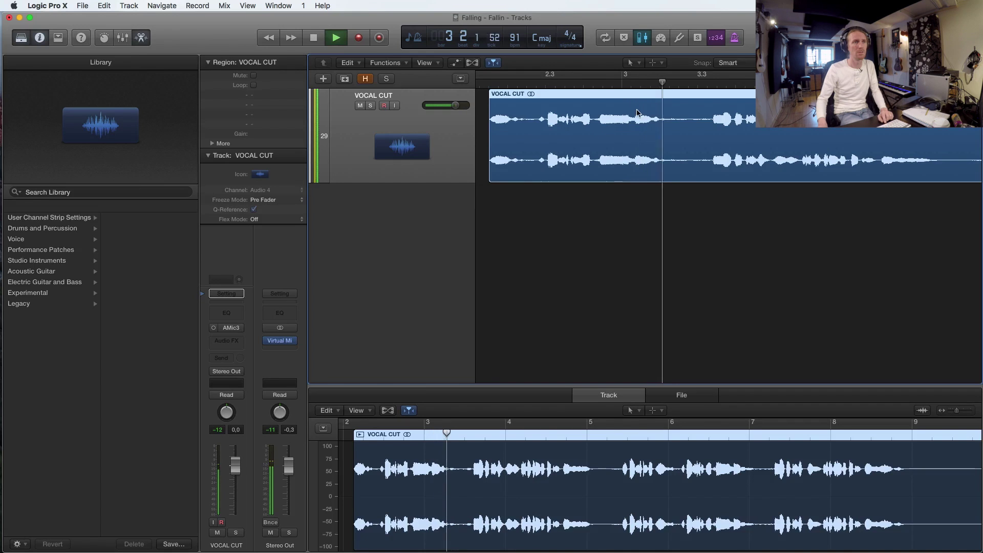
pyautogui.press('space')
pyautogui.moveTo(634, 119); pyautogui.dragTo(663, 124)
pyautogui.click(654, 128)
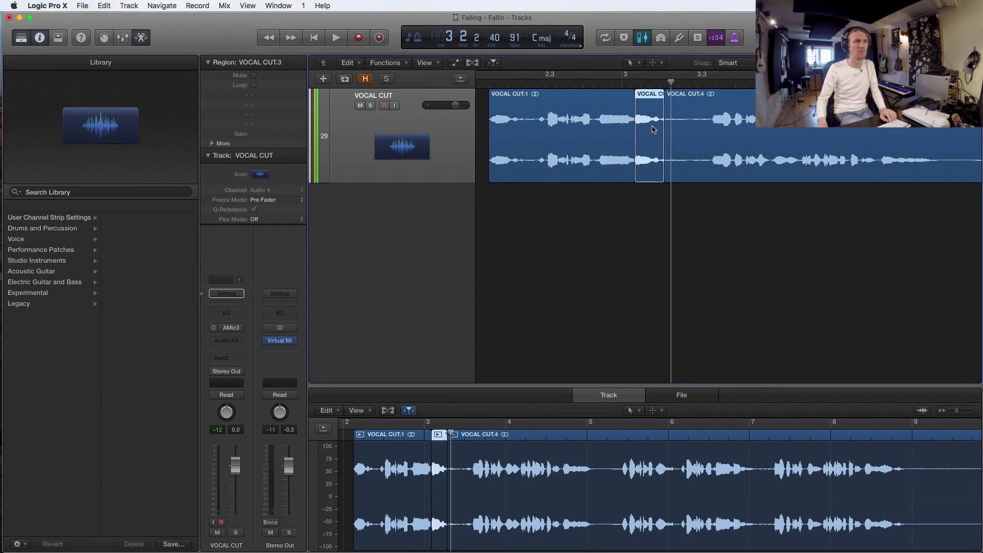
# Audition the following phrases and split off the sustained vocal note around bar 5 as a separate region.
pyautogui.press('super+Right')
pyautogui.press('super+Down')
pyautogui.hscroll(-5, 591, 112)
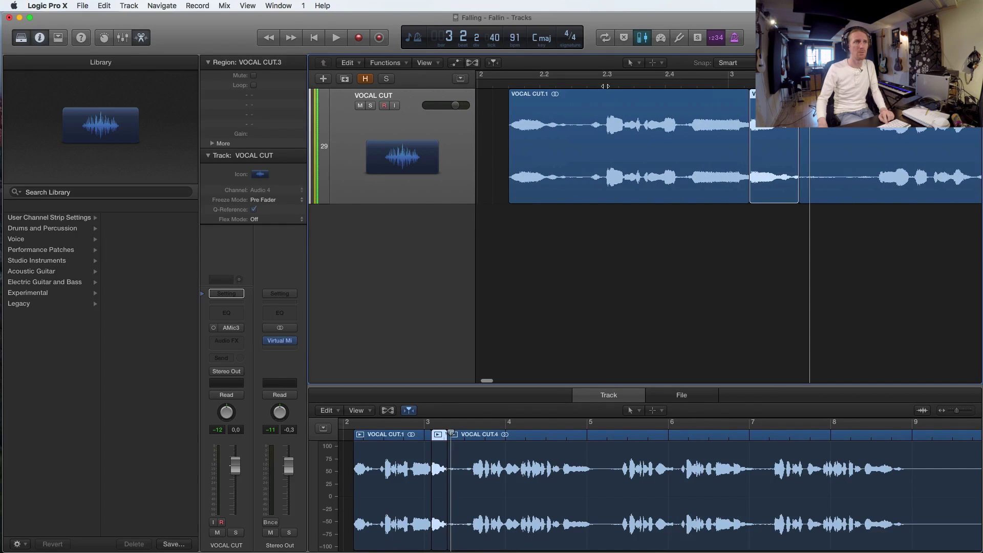
pyautogui.click(603, 86)
pyautogui.press('space')
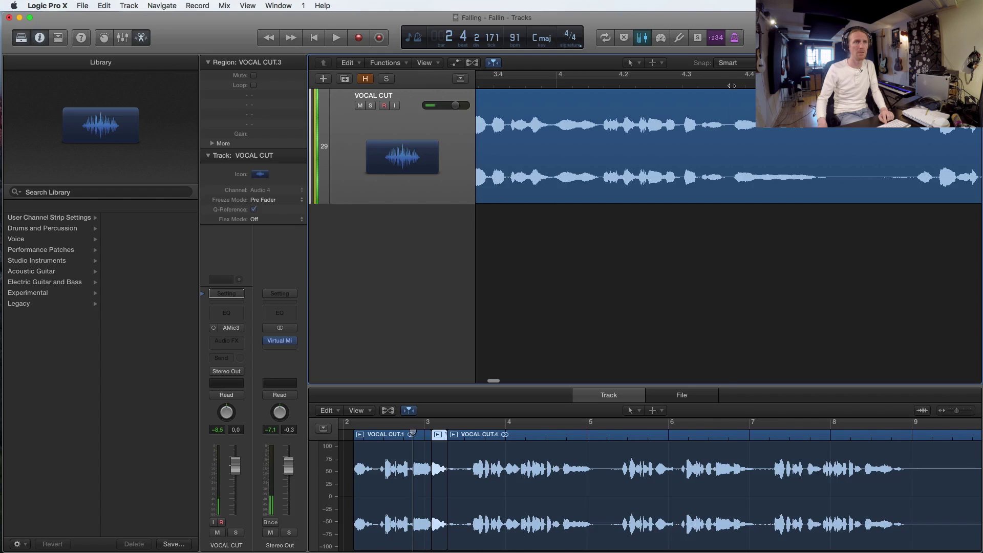
pyautogui.click(732, 83)
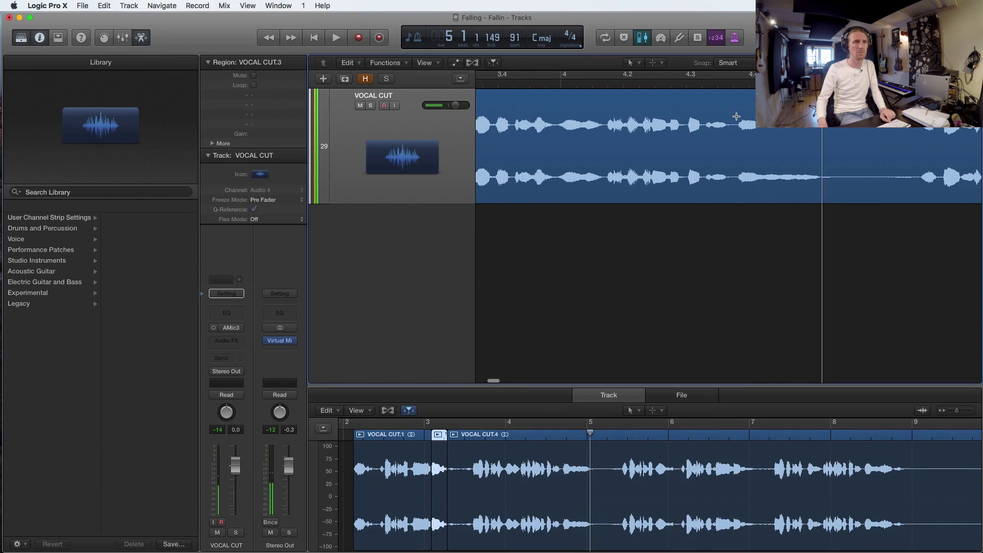
pyautogui.moveTo(737, 117); pyautogui.dragTo(835, 136)
pyautogui.click(799, 134)
pyautogui.press('super+Left')
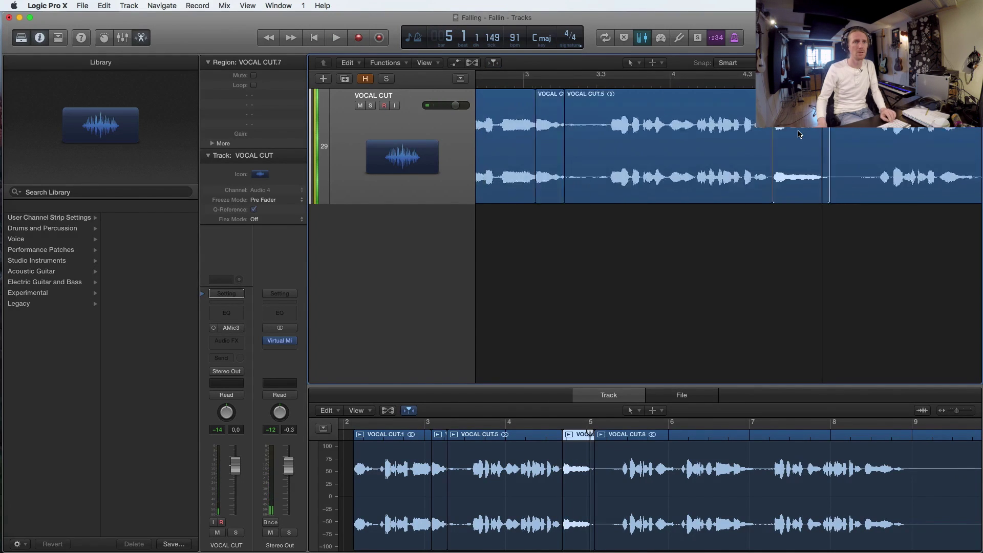
# Listen to the phrase leading into bar 7 and split off its final vocal note as a separate region.
pyautogui.scroll(-3, 799, 134)
pyautogui.hscroll(10, 798, 135)
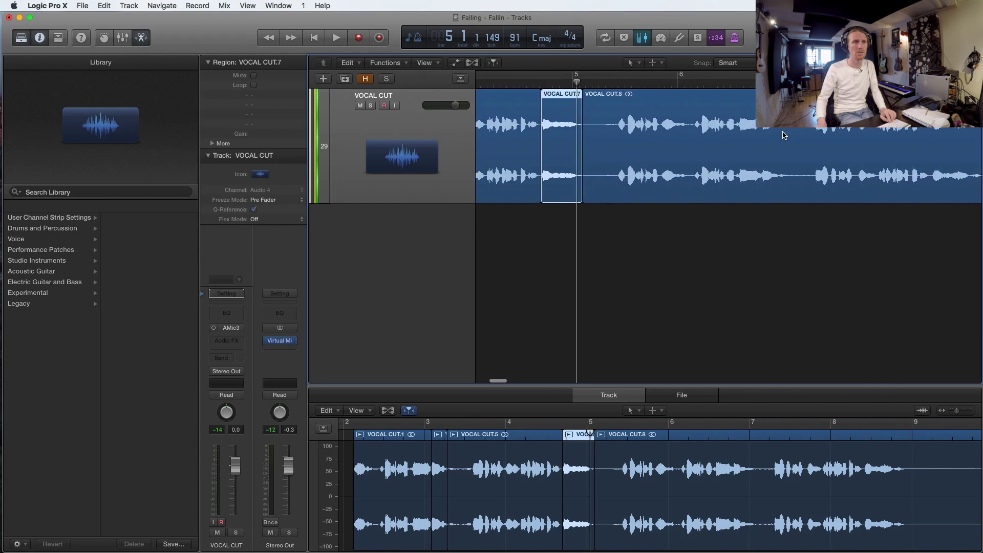
pyautogui.click(757, 83)
pyautogui.press('space')
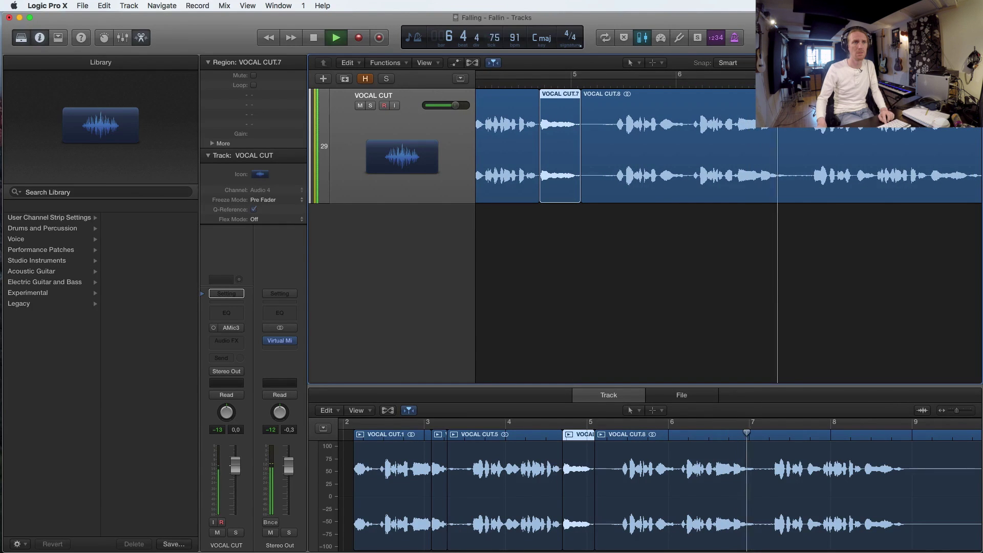
pyautogui.press('space')
pyautogui.moveTo(795, 143); pyautogui.dragTo(759, 143)
pyautogui.press('space')
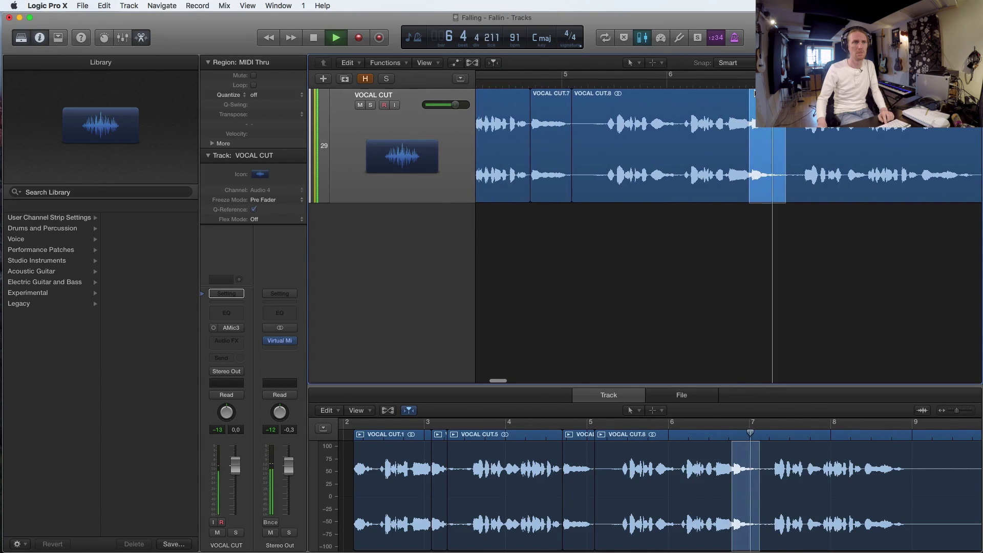
pyautogui.press('super+Left')
pyautogui.click(757, 94)
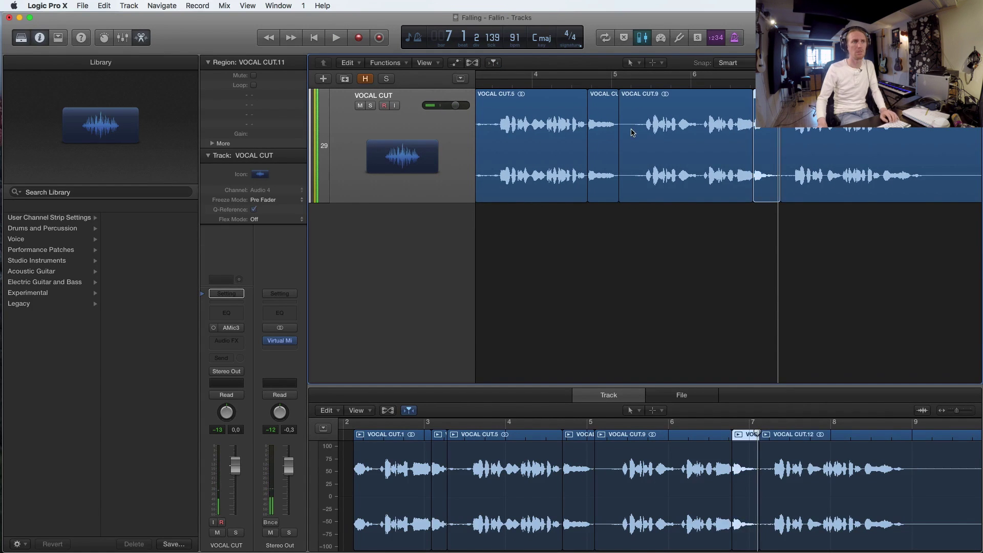
# Delete the leftover vocal regions before, between and after the slices, keeping only the three short slices.
pyautogui.click(652, 131)
pyautogui.press('Delete')
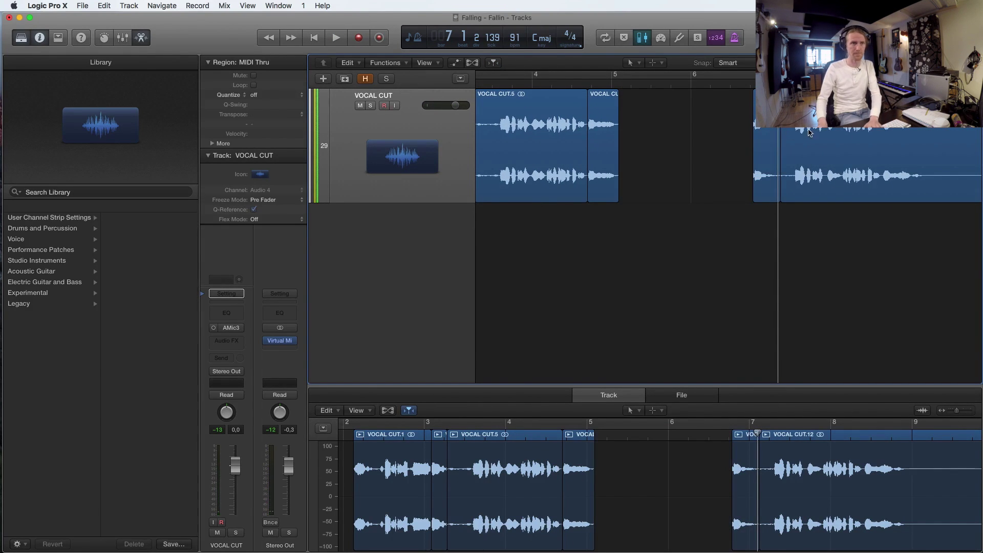
pyautogui.press('Delete')
pyautogui.click(578, 134)
pyautogui.press('Delete')
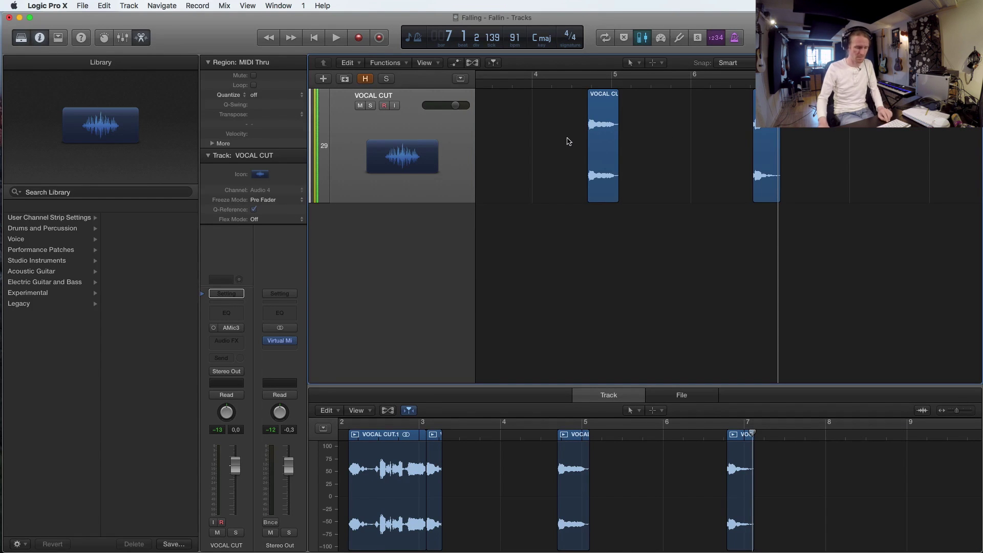
pyautogui.press('super+Left')
pyautogui.press('super+Left')
pyautogui.click(523, 156)
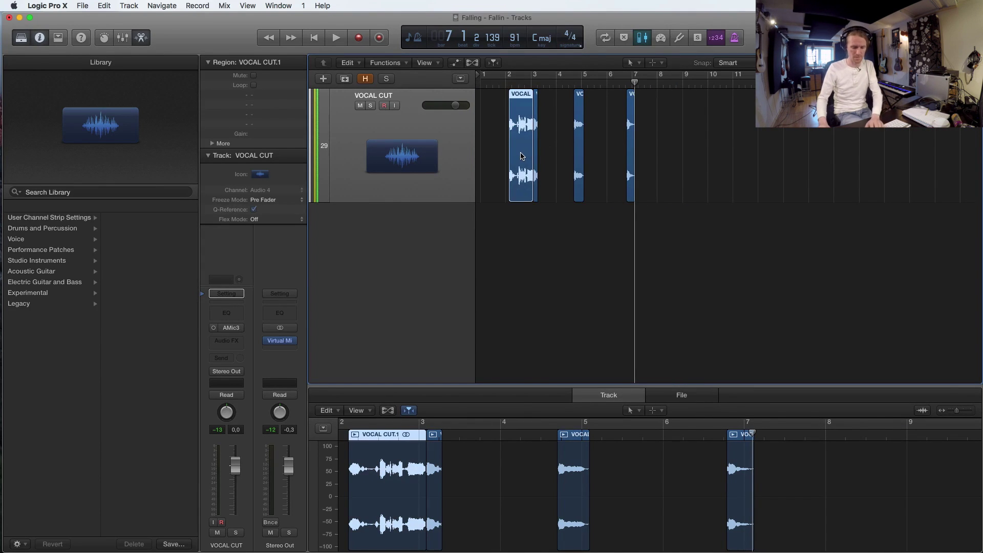
pyautogui.press('Delete')
pyautogui.moveTo(519, 151); pyautogui.dragTo(664, 165)
pyautogui.click(665, 165)
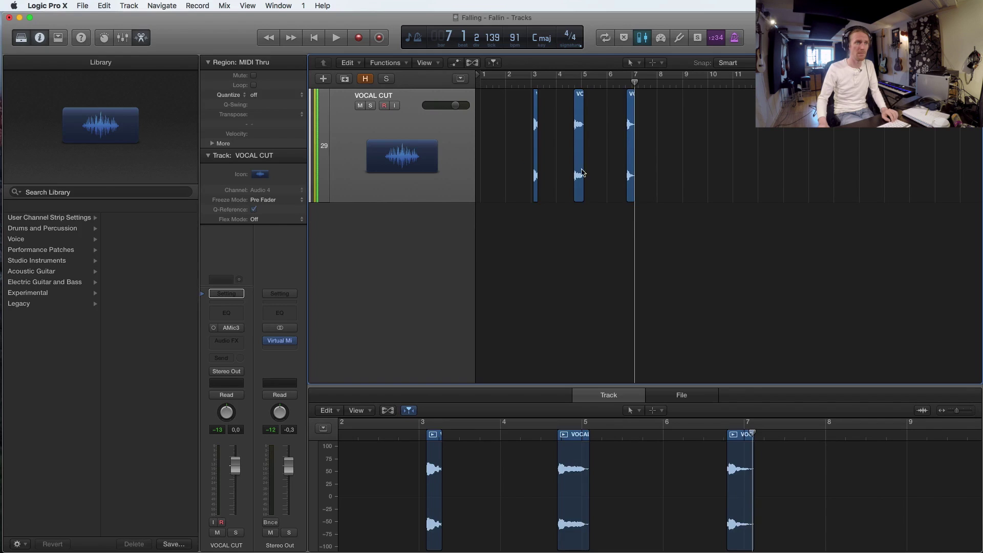
# Move the second vocal slice one bar earlier to 3 3 4 41 and the third slice to just after bar 4.
pyautogui.click(576, 171)
pyautogui.moveTo(577, 170); pyautogui.dragTo(551, 172)
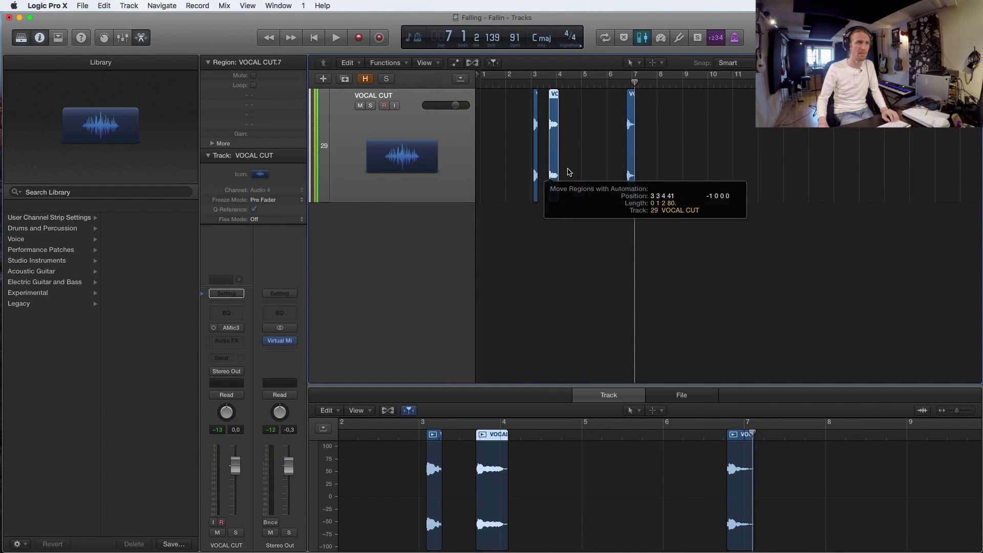
pyautogui.moveTo(631, 164); pyautogui.dragTo(567, 171)
pyautogui.press('super+Right')
pyautogui.hscroll(-5, 570, 163)
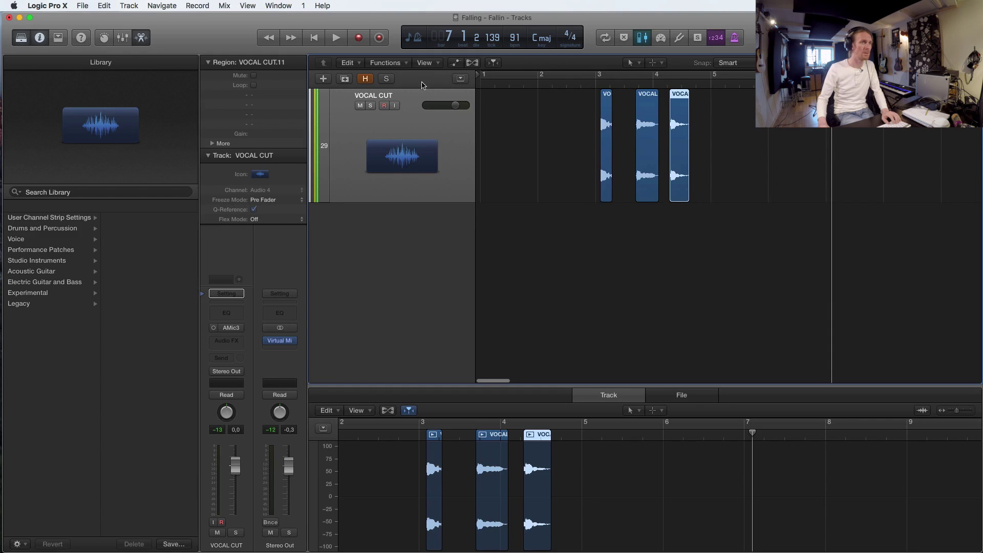
# Enable Flex on the VOCAL CUT track and set its flex mode to Flex Pitch.
pyautogui.click(472, 63)
pyautogui.click(425, 118)
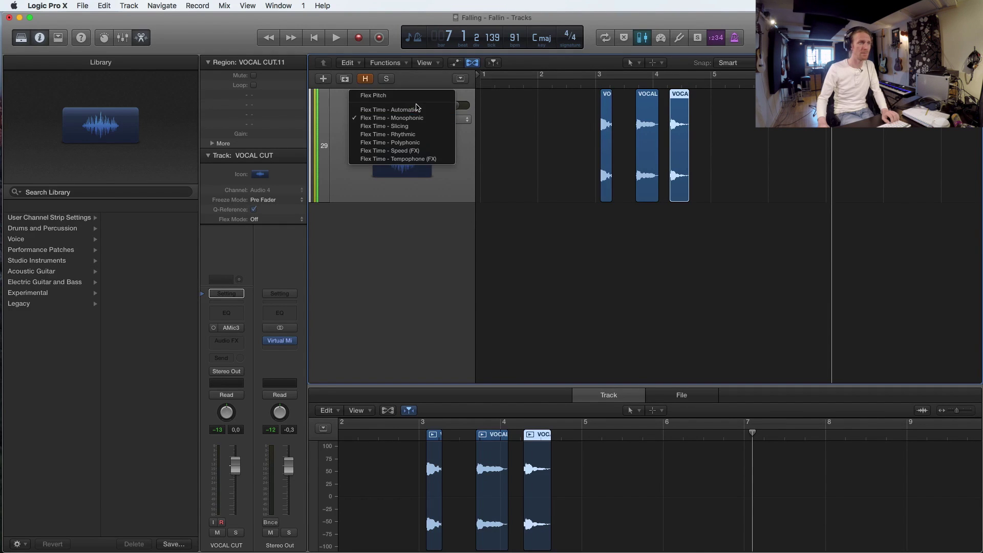
pyautogui.click(425, 111)
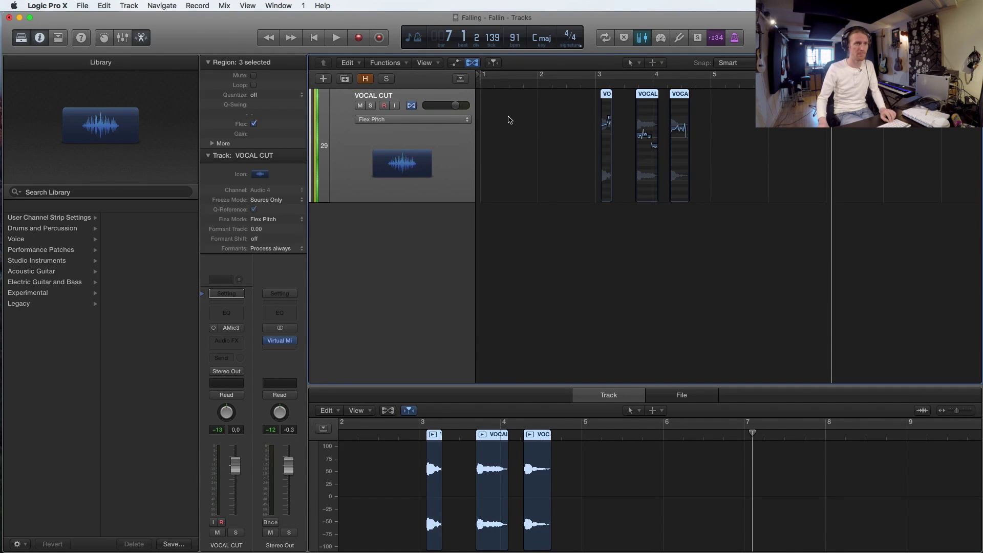
# Show the Flex Pitch notes in the track editor and apply a pitch correction of 100 to all notes in the three slices.
pyautogui.scroll(5, 601, 113)
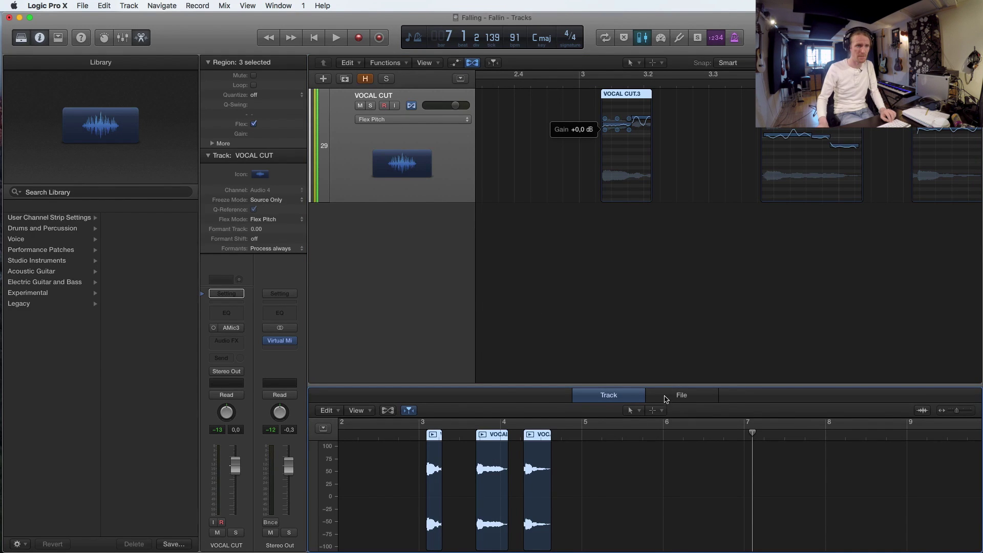
pyautogui.click(666, 399)
pyautogui.click(610, 392)
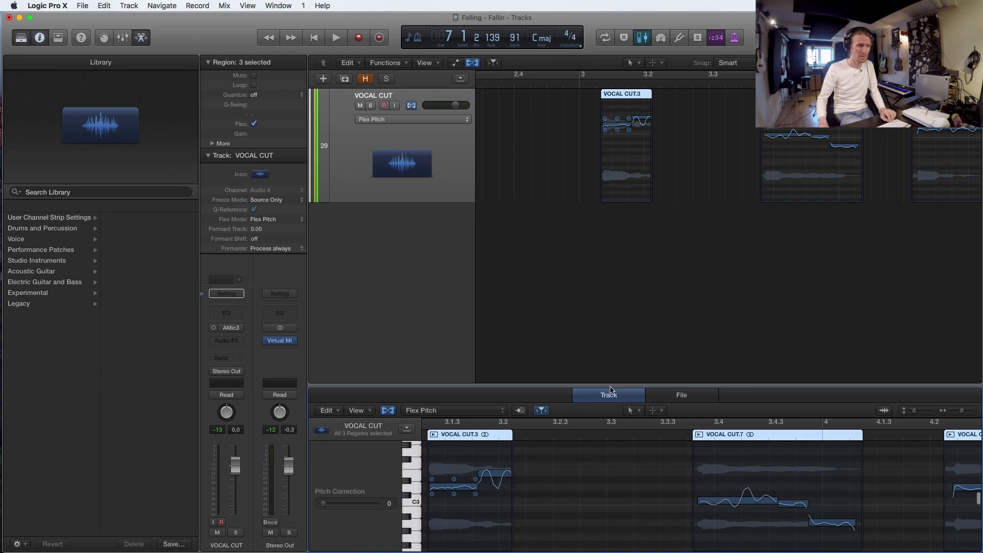
pyautogui.click(447, 487)
pyautogui.press('super+a')
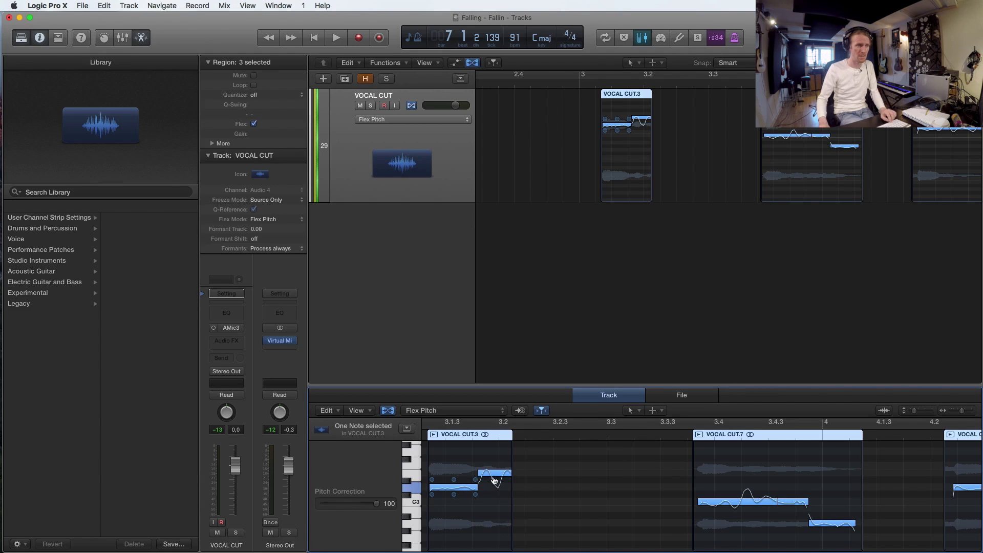
pyautogui.click(570, 351)
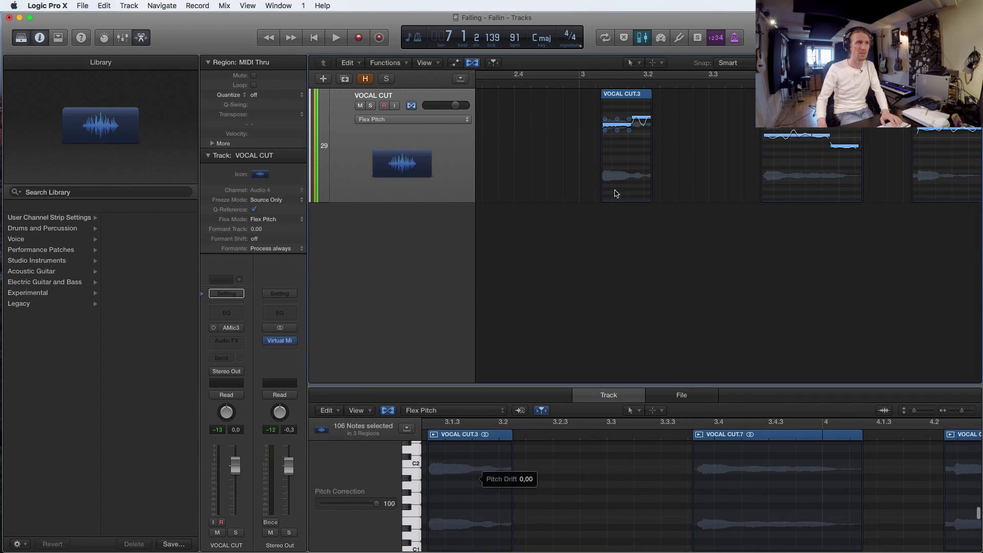
# Play back the three pitch-corrected vocal slices from just after bar 3 to past bar 4.
pyautogui.click(600, 83)
pyautogui.press('space')
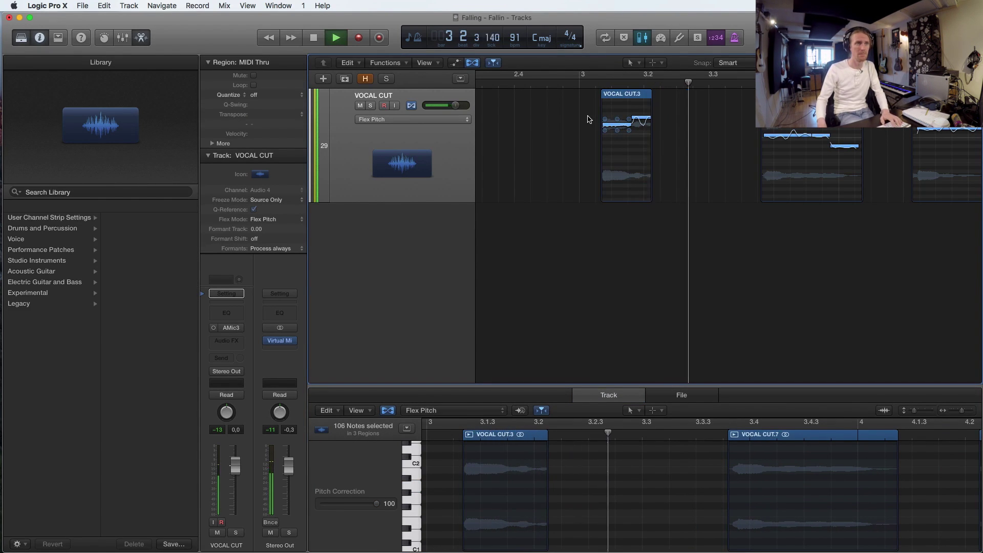
pyautogui.hscroll(4, 646, 169)
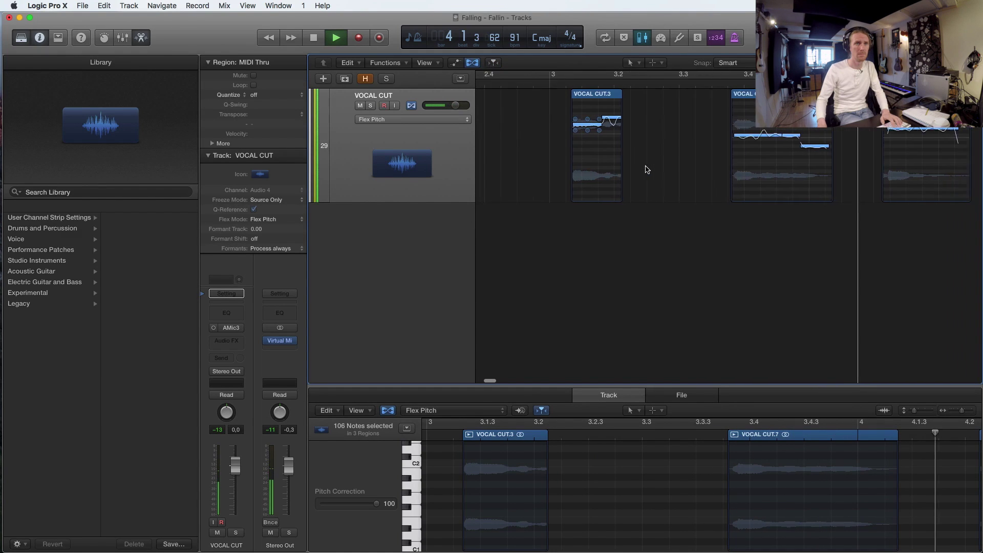
pyautogui.press('space')
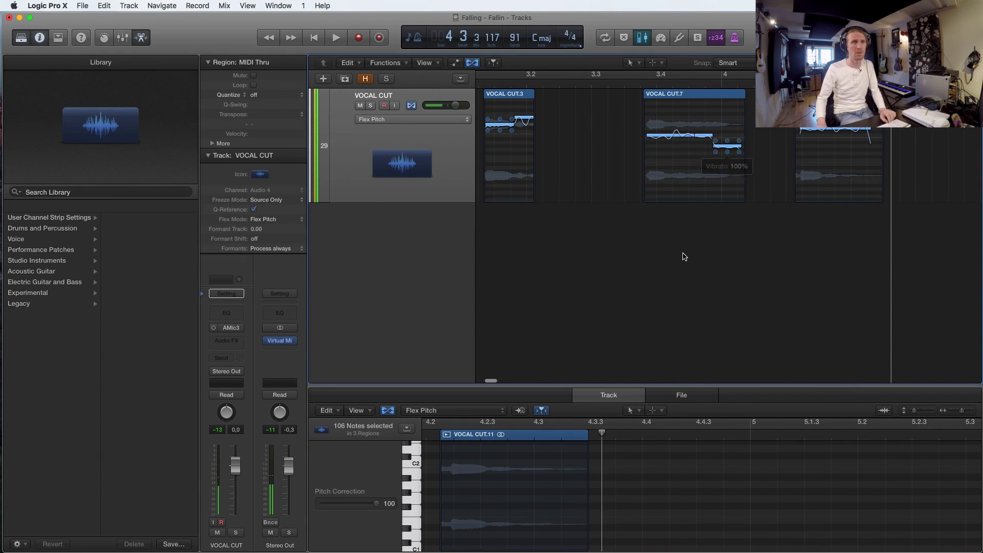
# Bounce the three vocal slices in place to a new track named VOCAL CUT_bip, muting the source regions.
pyautogui.hscroll(-2, 656, 257)
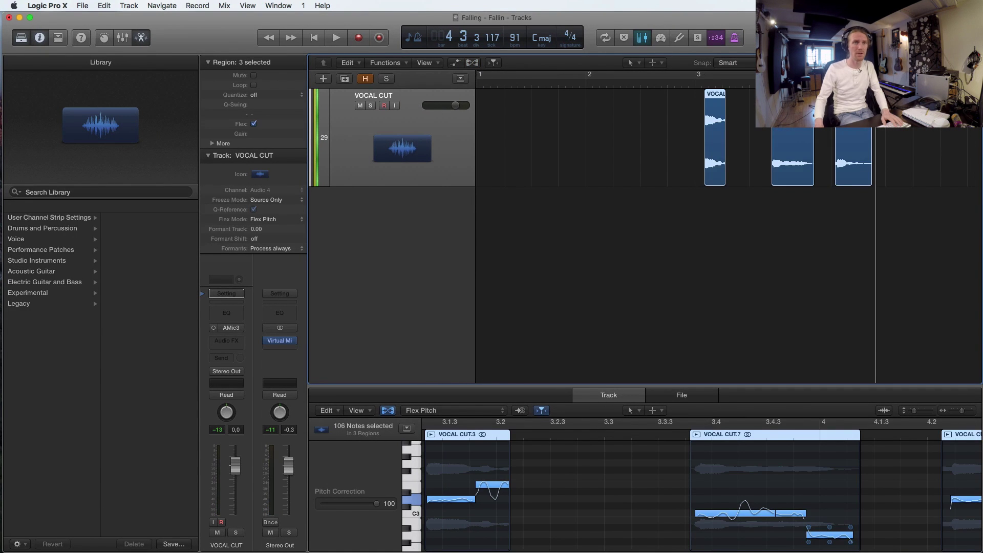
pyautogui.rightClick(850, 111)
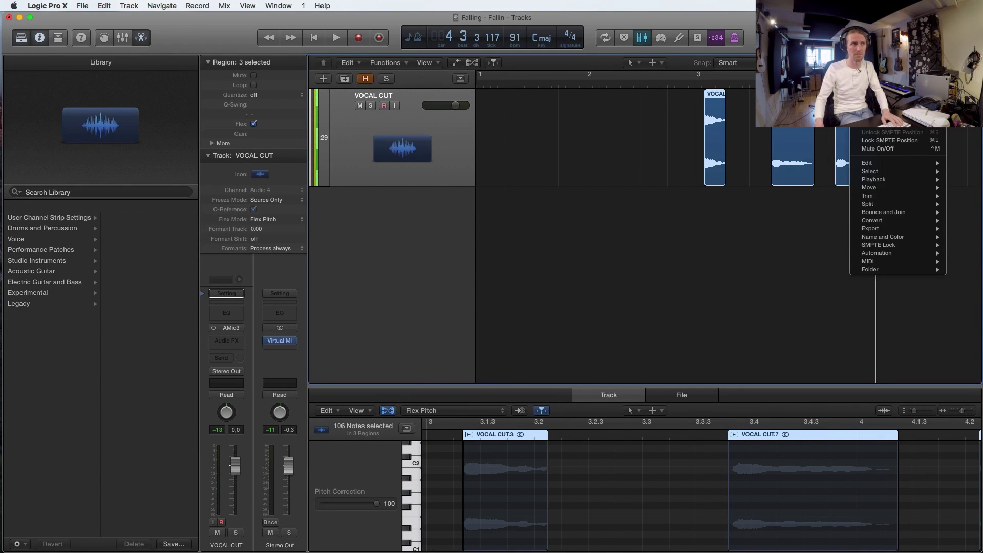
pyautogui.click(878, 116)
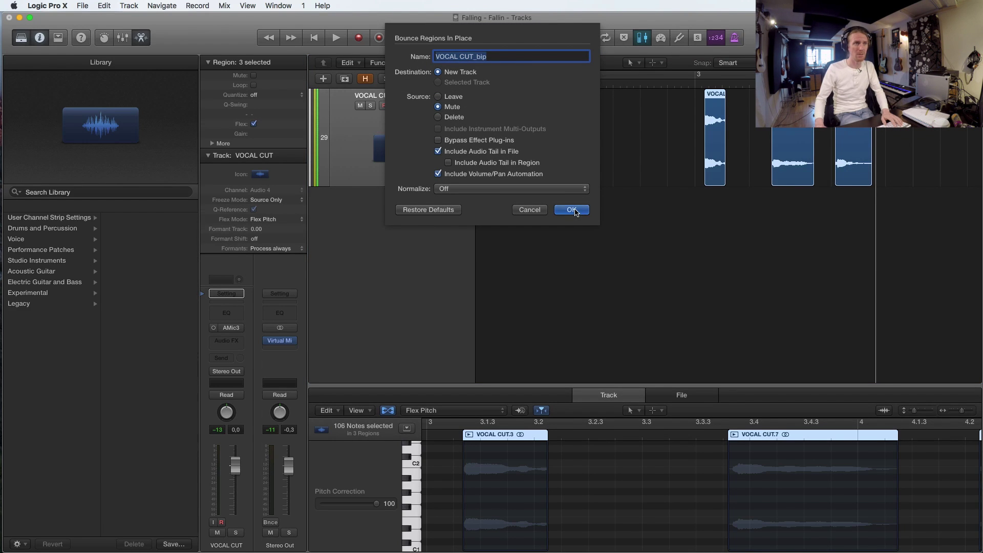
pyautogui.click(572, 210)
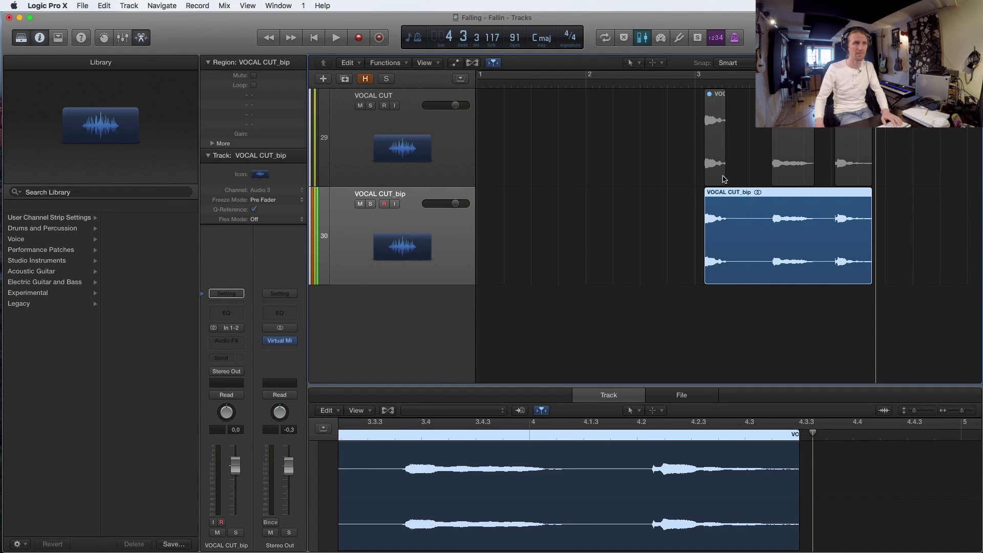
# Delete the original VOCAL CUT track with its muted regions and place the bounced region at bar 1.
pyautogui.click(703, 154)
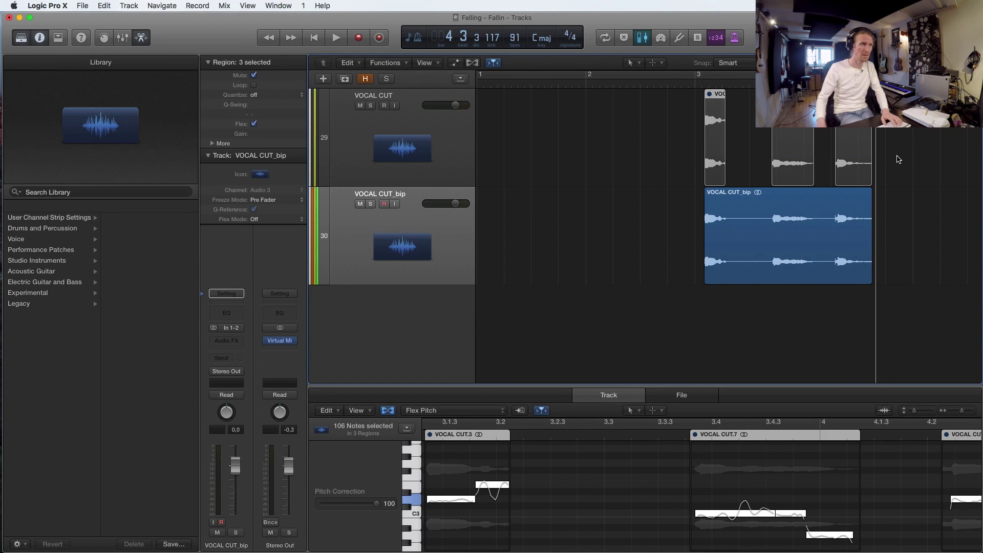
pyautogui.moveTo(349, 139); pyautogui.dragTo(241, 139)
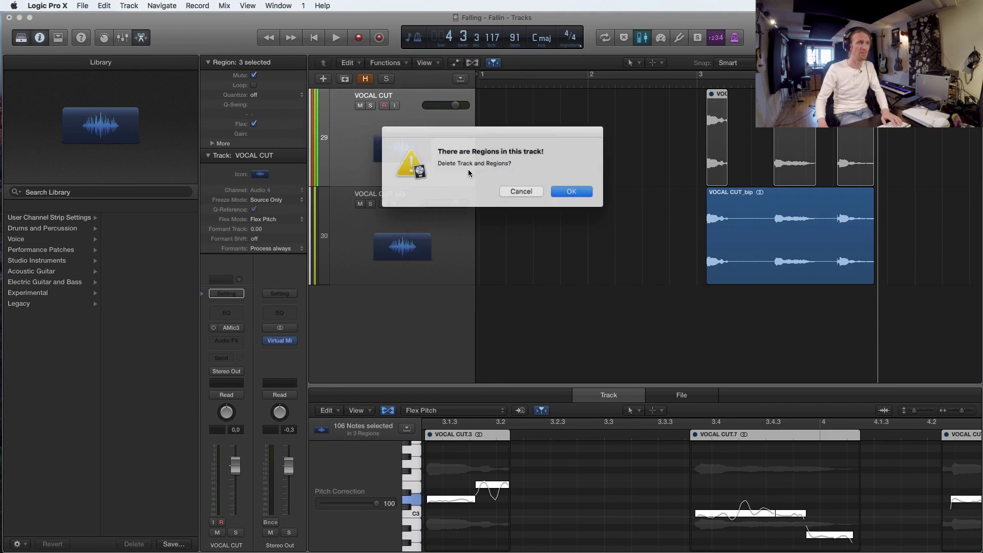
pyautogui.click(570, 191)
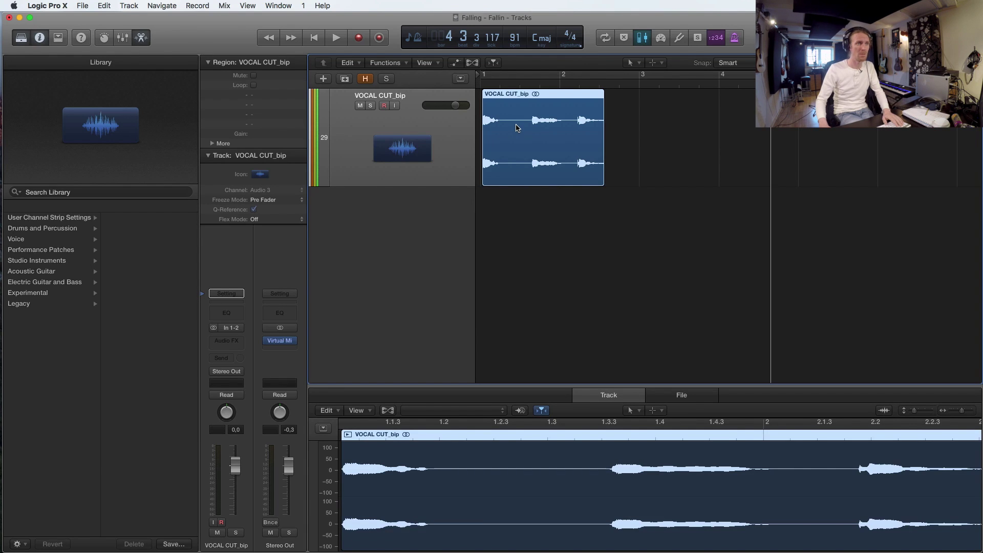
# Convert the bounced region to a new sampler track named VOCAL CUT_bip, with zones from transient markers and trigger notes C-2 to G8.
pyautogui.rightClick(518, 127)
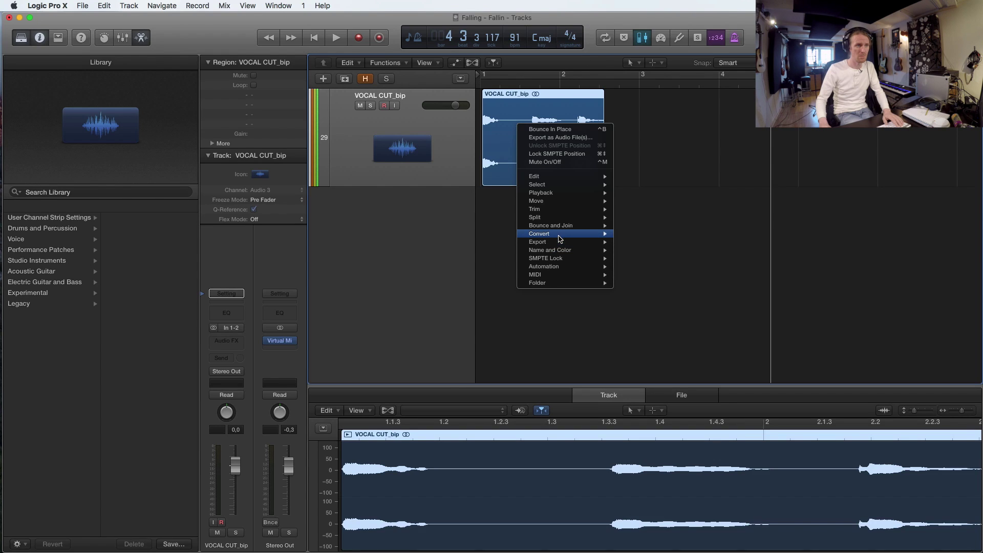
pyautogui.moveTo(560, 239)
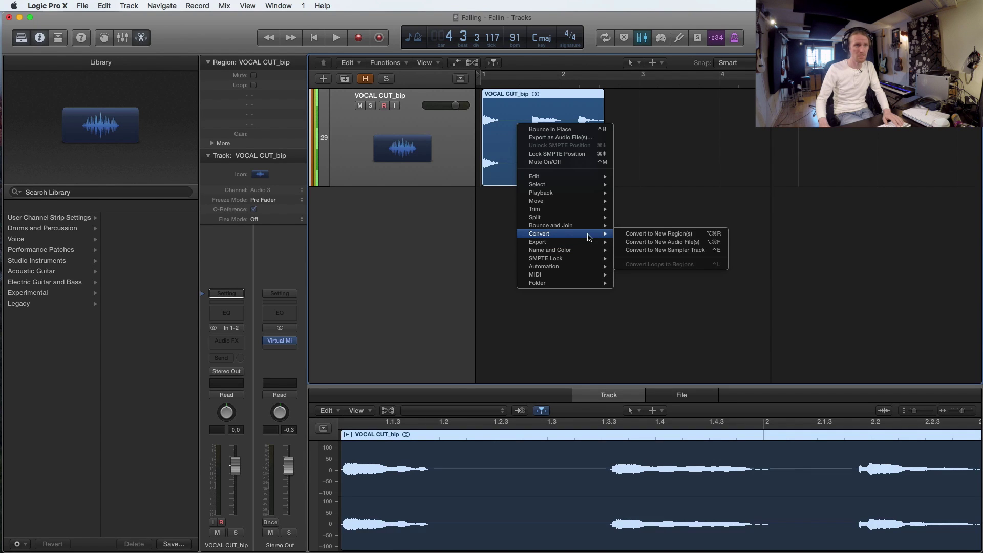
pyautogui.click(671, 250)
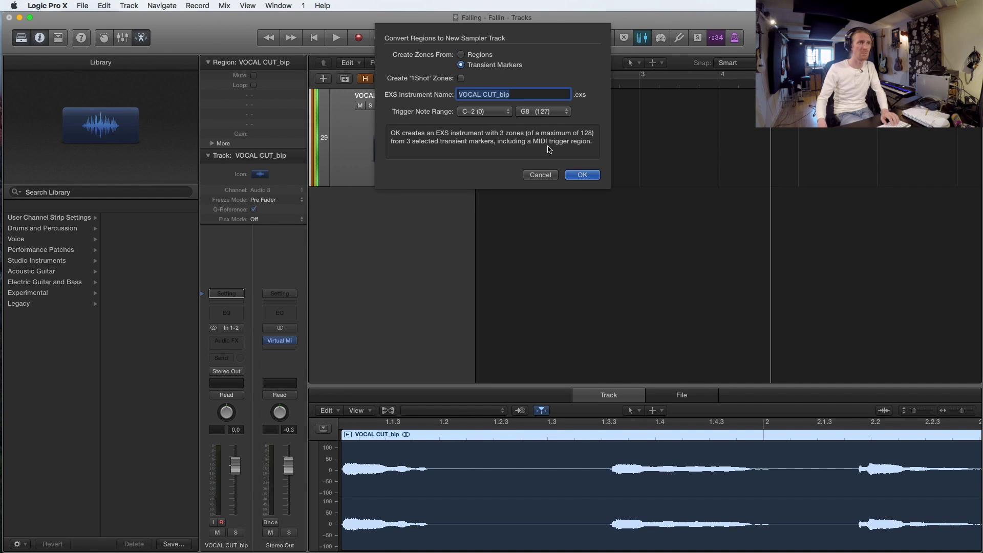
pyautogui.click(577, 176)
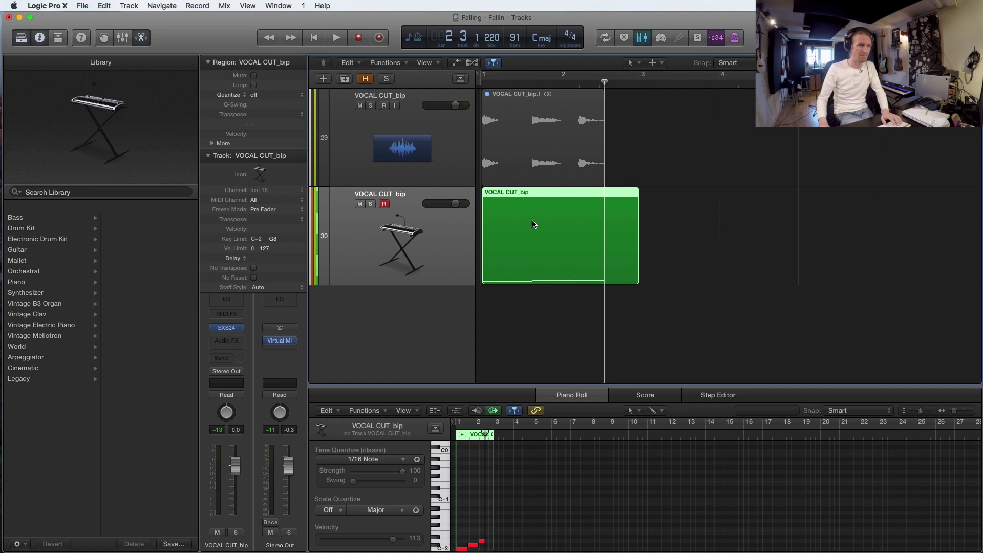
# Delete the green MIDI trigger region from the new sampler track and open the track's EXS24 instrument.
pyautogui.click(648, 238)
pyautogui.click(557, 235)
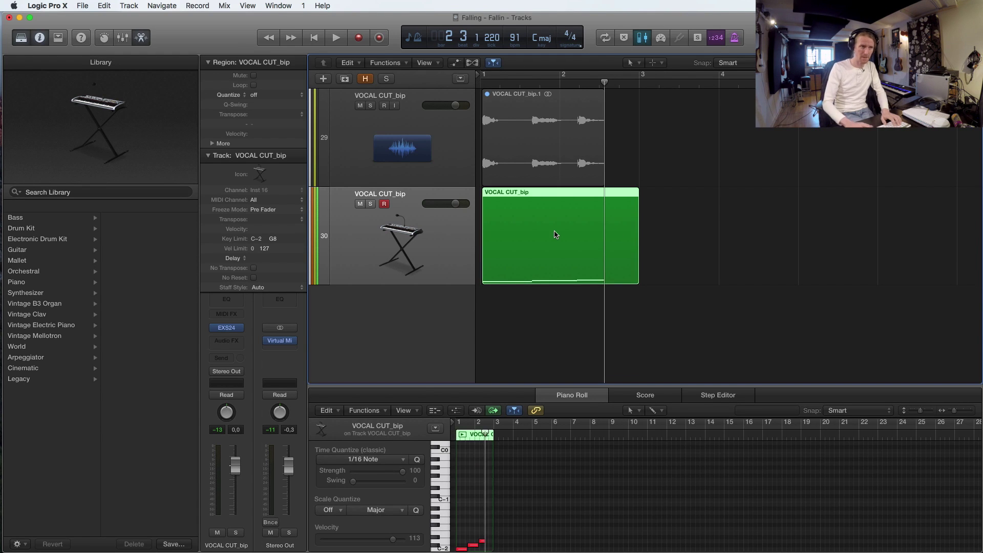
pyautogui.press('Delete')
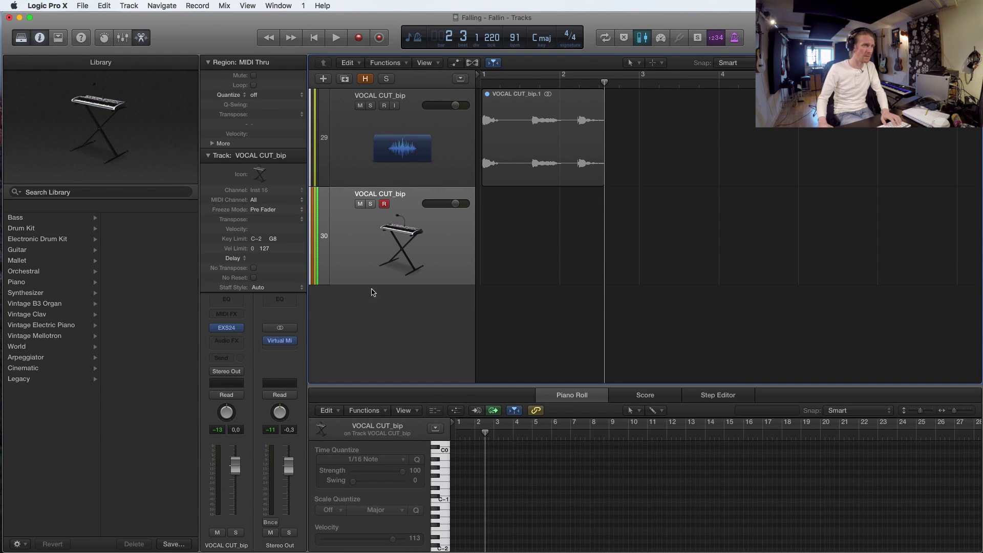
pyautogui.click(227, 328)
pyautogui.moveTo(273, 72); pyautogui.dragTo(473, 76)
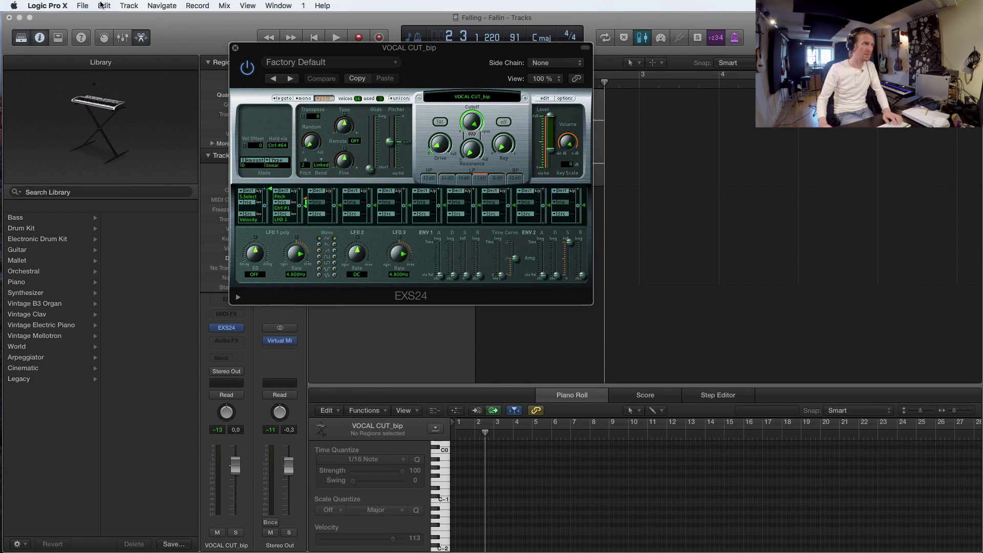
# Check the Advanced preferences for the Show Advanced Tools setting and its additional options.
pyautogui.click(82, 5)
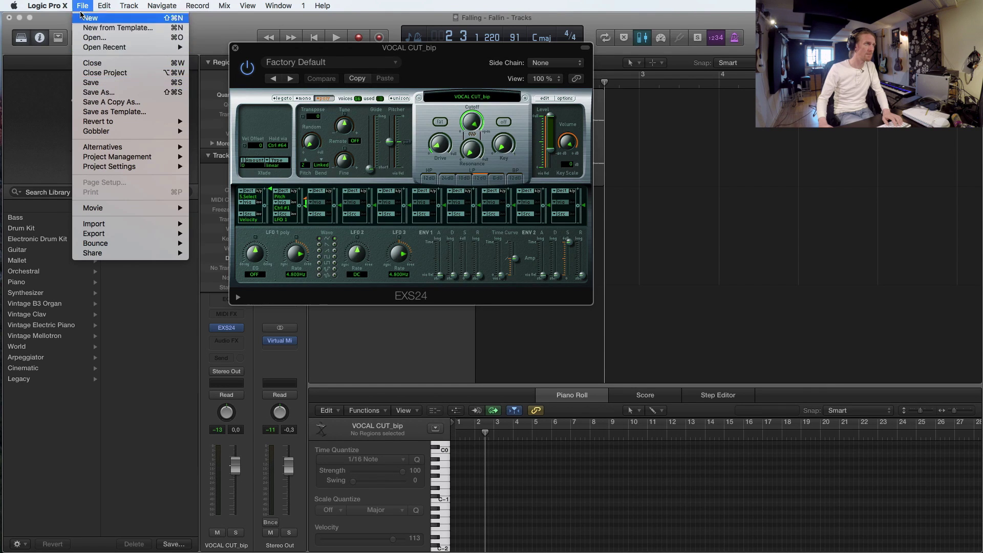
pyautogui.moveTo(47, 5)
pyautogui.moveTo(56, 34)
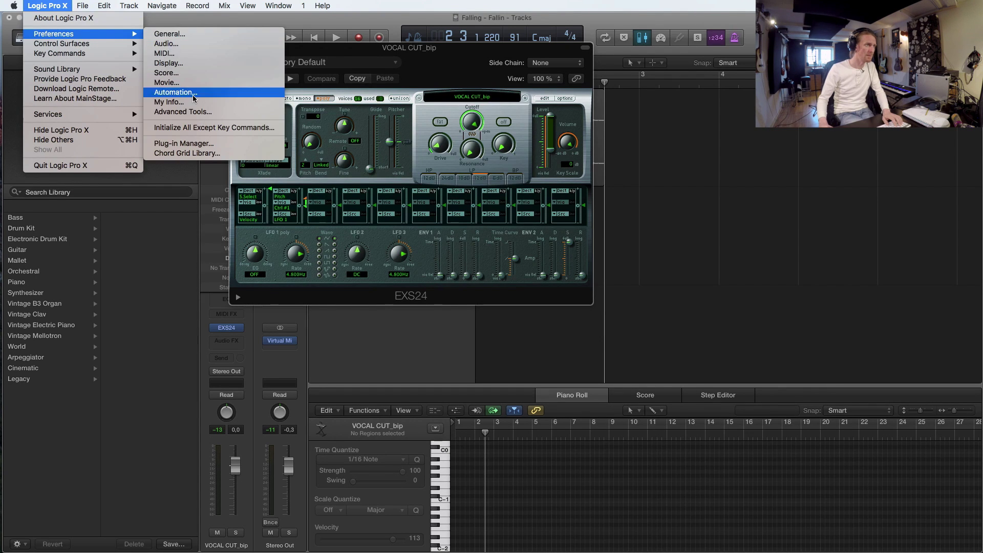
pyautogui.click(193, 116)
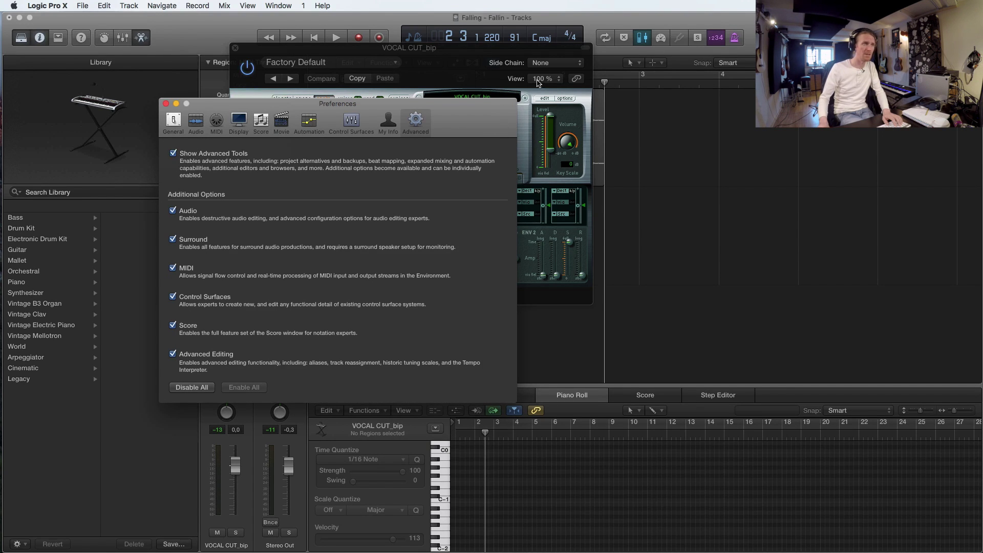
pyautogui.click(166, 105)
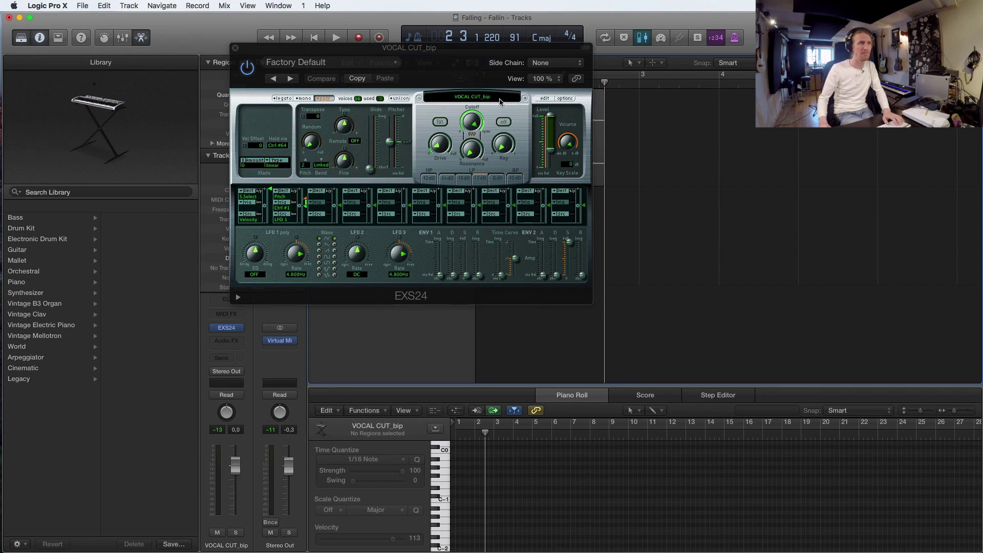
# Open the EXS24 Instrument Editor, move the third zone's key range to C2 and audition that key.
pyautogui.click(546, 98)
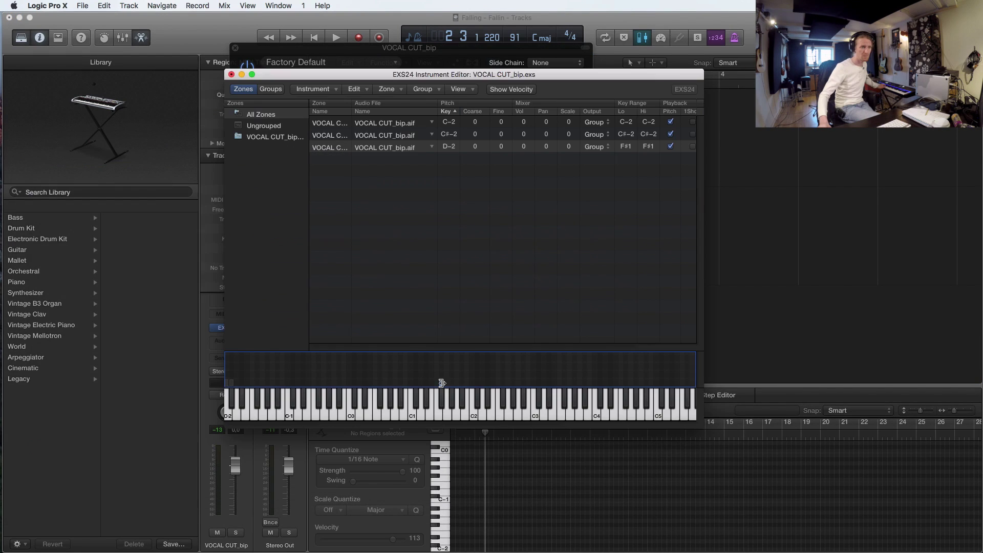
pyautogui.moveTo(442, 384); pyautogui.dragTo(472, 383)
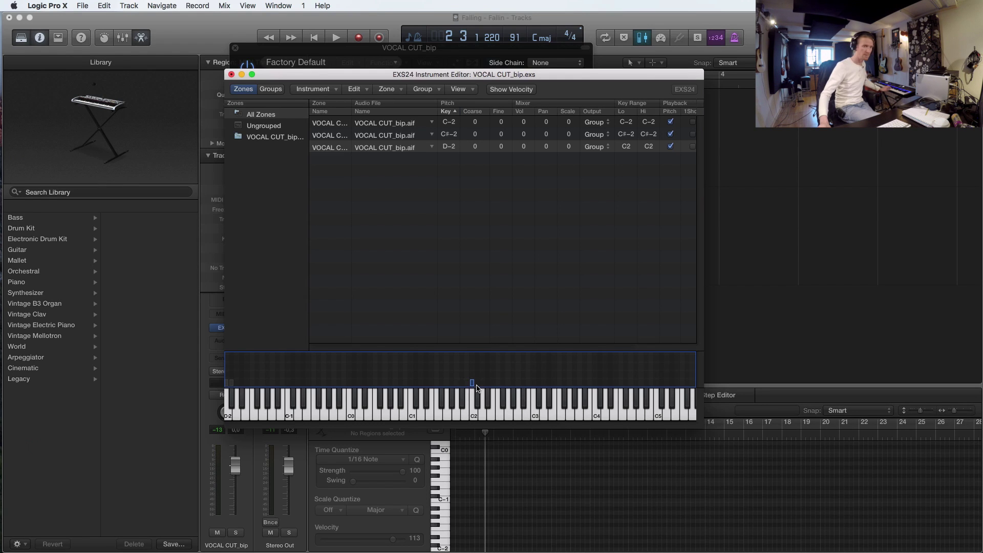
pyautogui.click(477, 390)
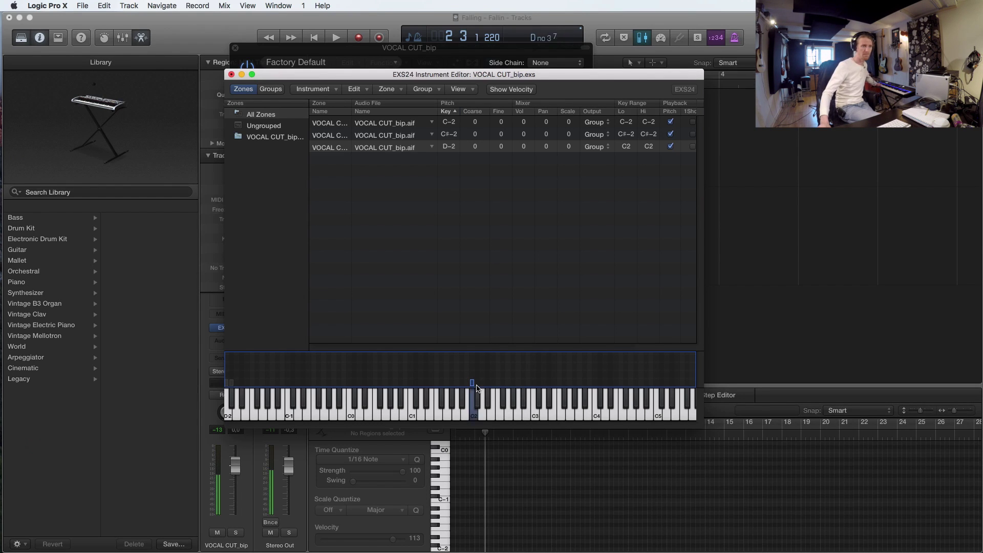
pyautogui.click(476, 389)
pyautogui.click(476, 389)
pyautogui.click(473, 390)
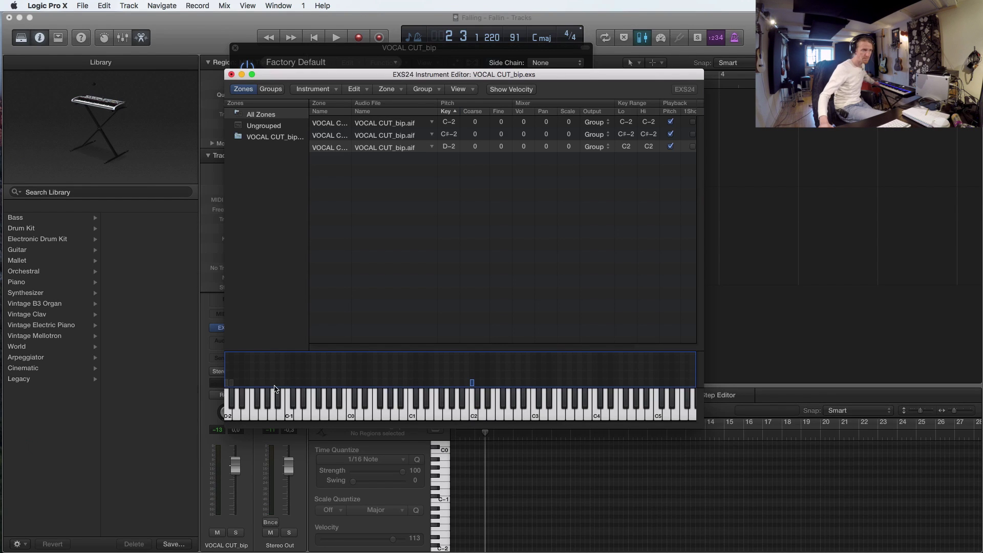
# Move the second zone's key range to C3 and audition it, and move the first zone's key range to C4.
pyautogui.moveTo(231, 387); pyautogui.dragTo(537, 400)
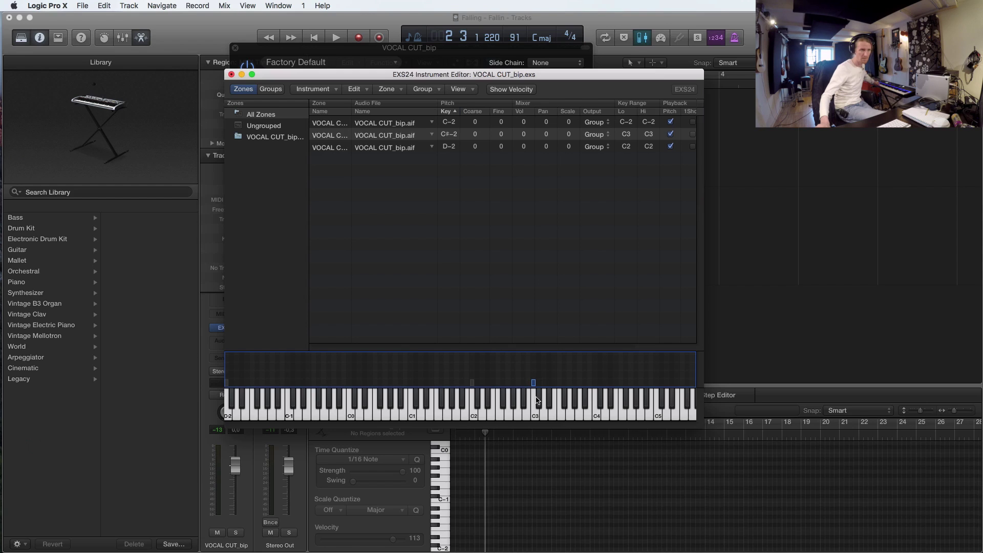
pyautogui.click(536, 402)
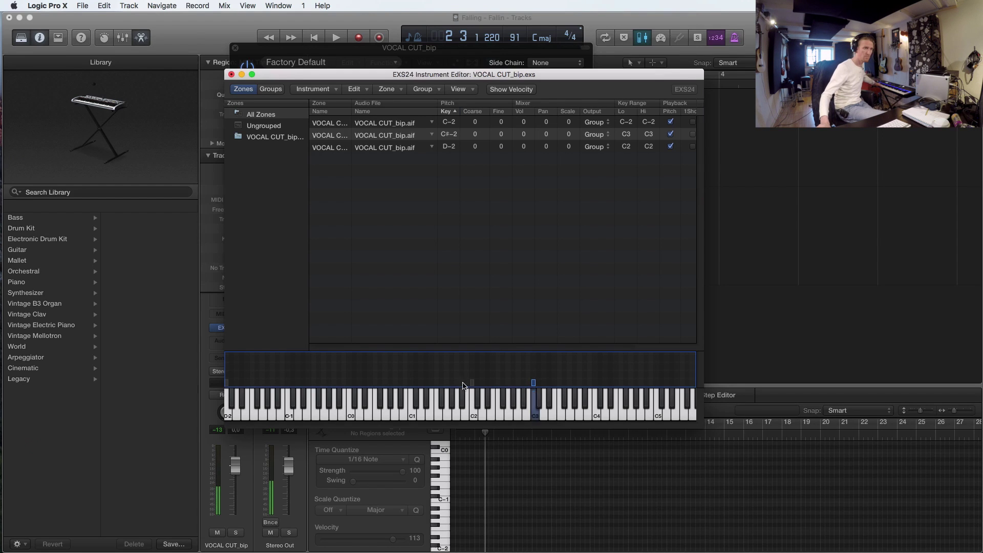
pyautogui.click(226, 384)
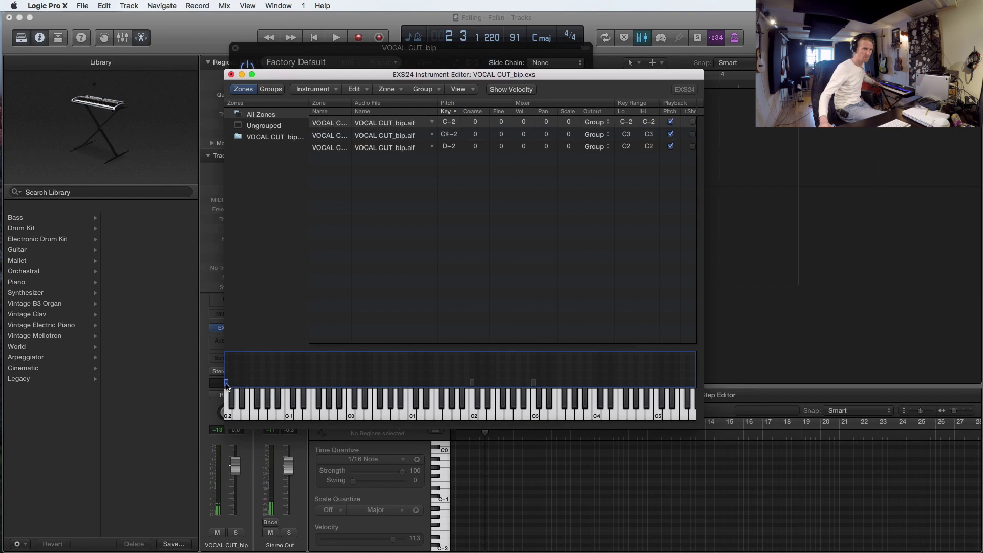
pyautogui.moveTo(230, 385); pyautogui.dragTo(598, 393)
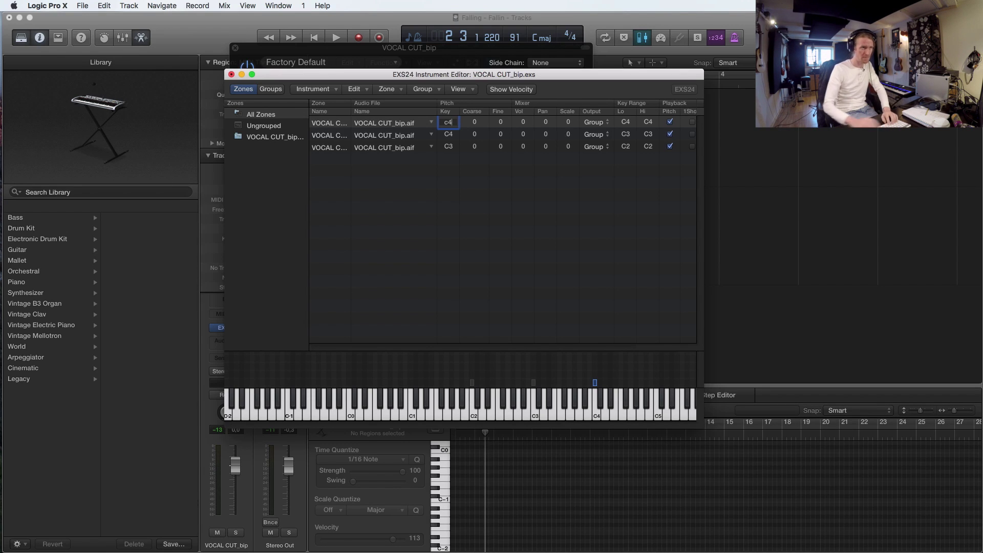
# Set the pitch key of the first zone to C4 and of the second zone to C3.
pyautogui.press('Return')
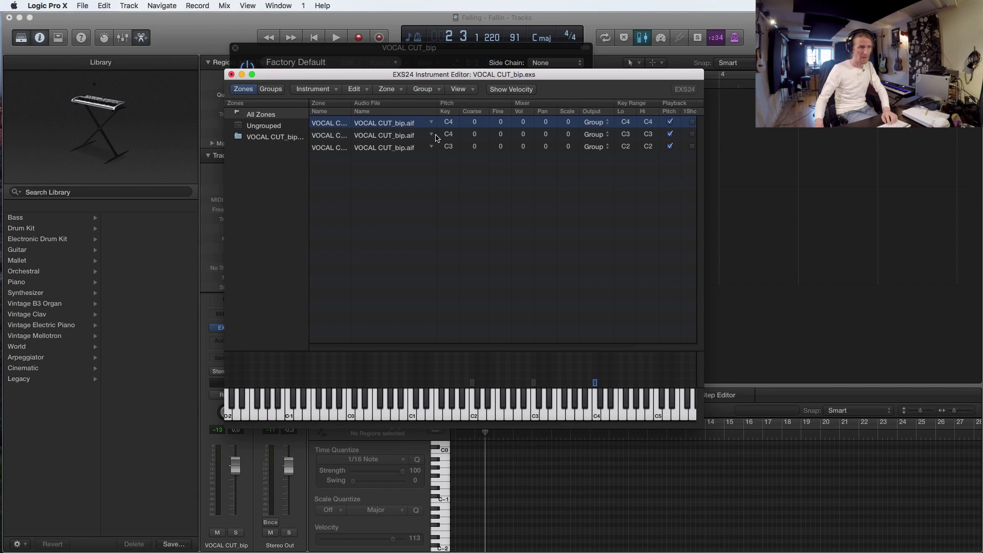
pyautogui.click(365, 136)
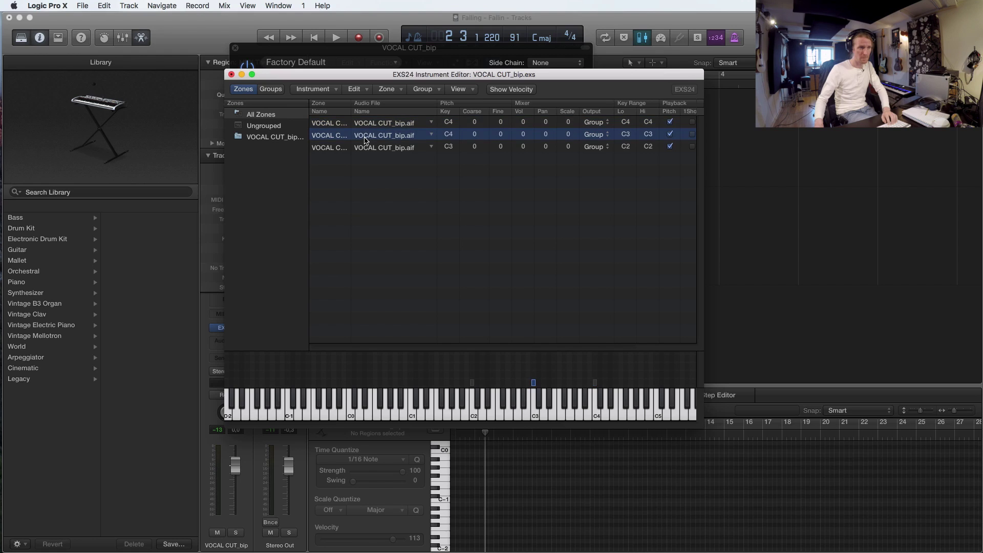
pyautogui.doubleClick(448, 135)
pyautogui.write('c3')
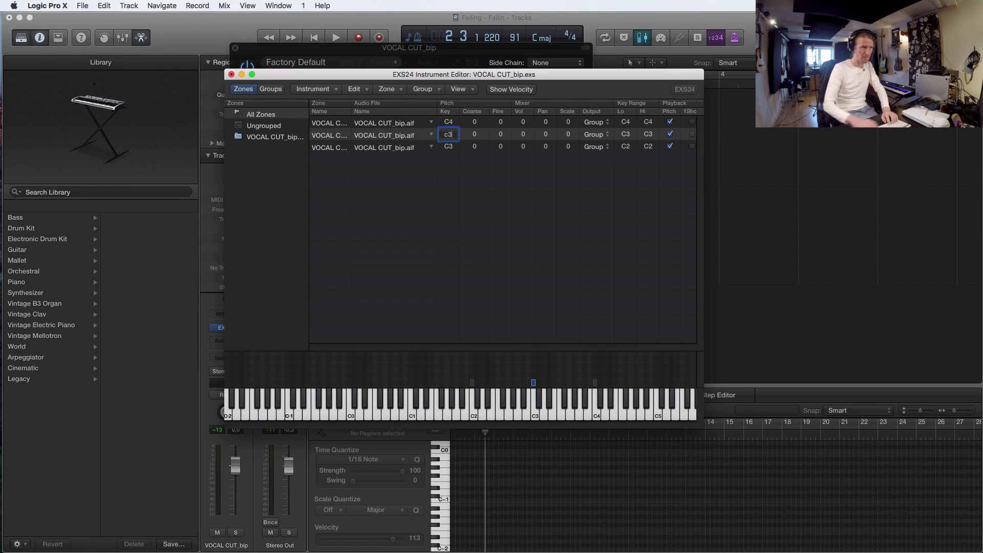
pyautogui.press('Return')
# Set the third zone's pitch key to C2 and audition the three zones in turn.
pyautogui.click(403, 148)
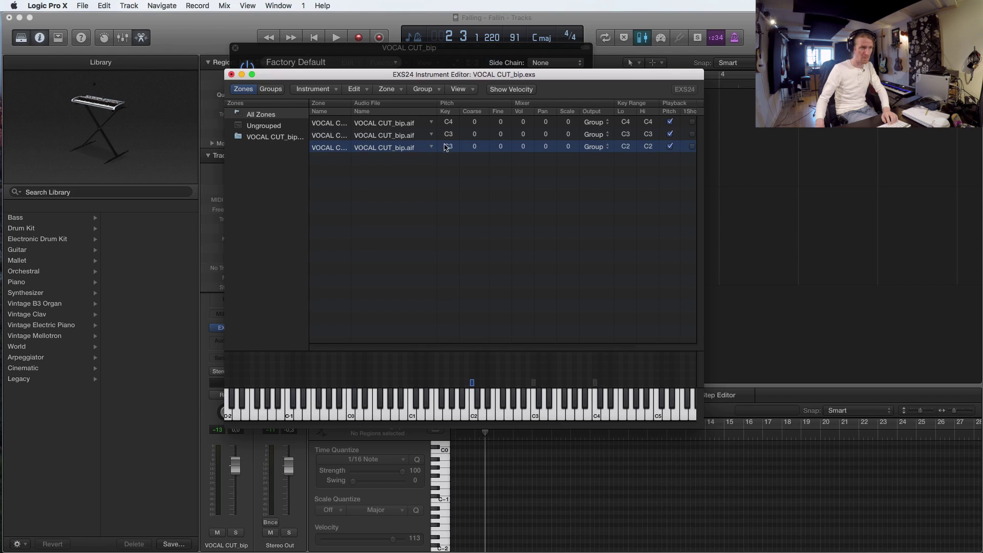
pyautogui.doubleClick(448, 147)
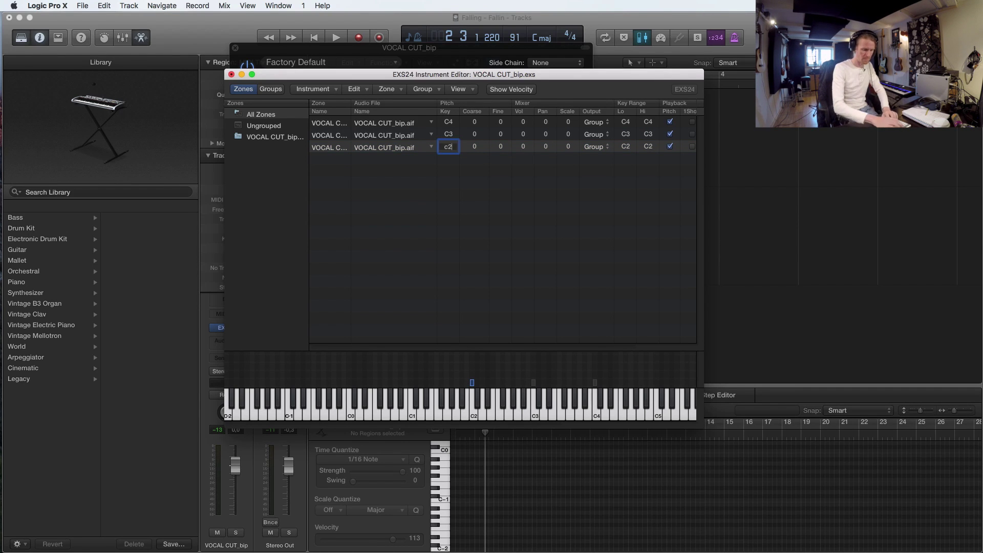
pyautogui.write('c2')
pyautogui.press('Return')
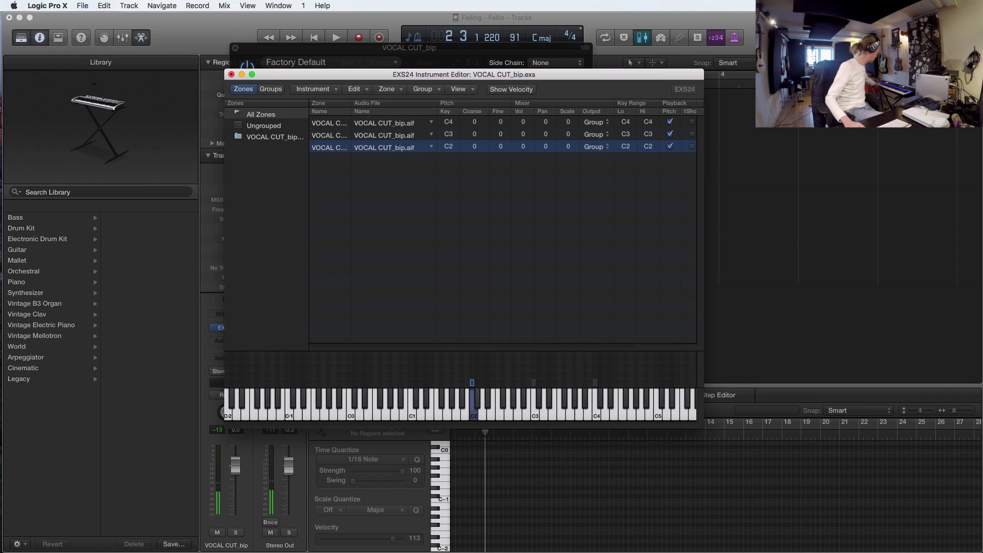
pyautogui.press('Up')
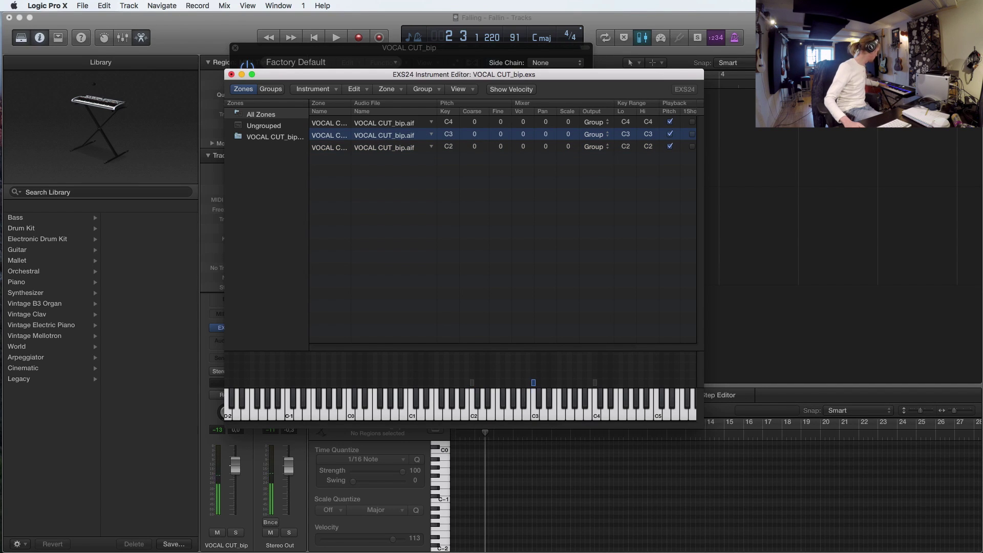
pyautogui.press('Up')
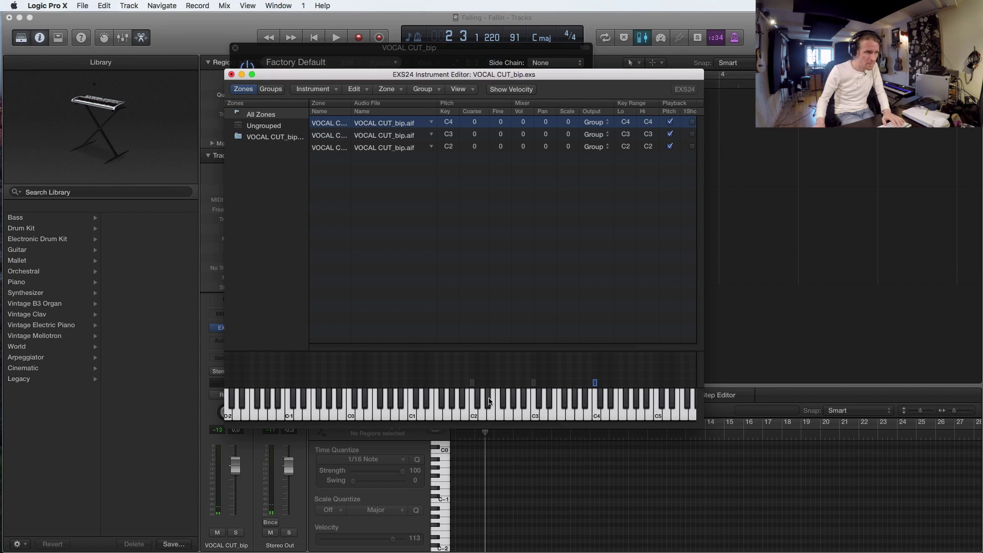
# Extend the zones' key ranges to C2–B2 for the third, C3–B3 for the second and C4–C5 for the first.
pyautogui.click(471, 385)
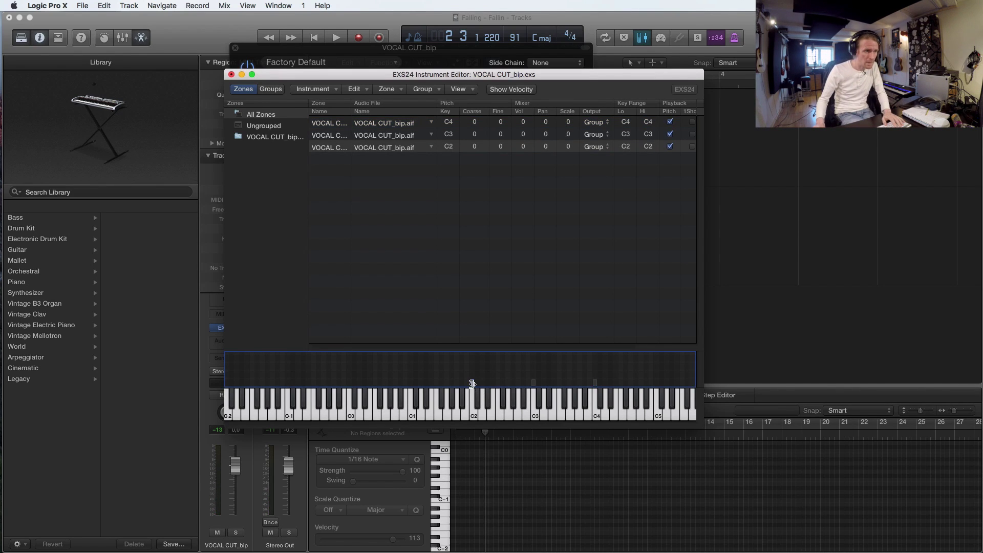
pyautogui.moveTo(472, 384); pyautogui.dragTo(529, 393)
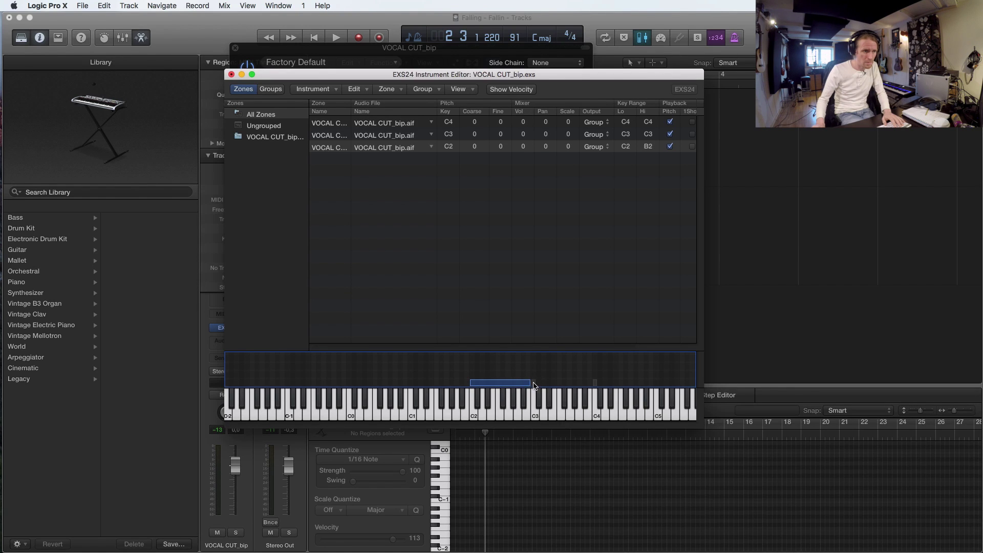
pyautogui.moveTo(533, 383); pyautogui.dragTo(659, 392)
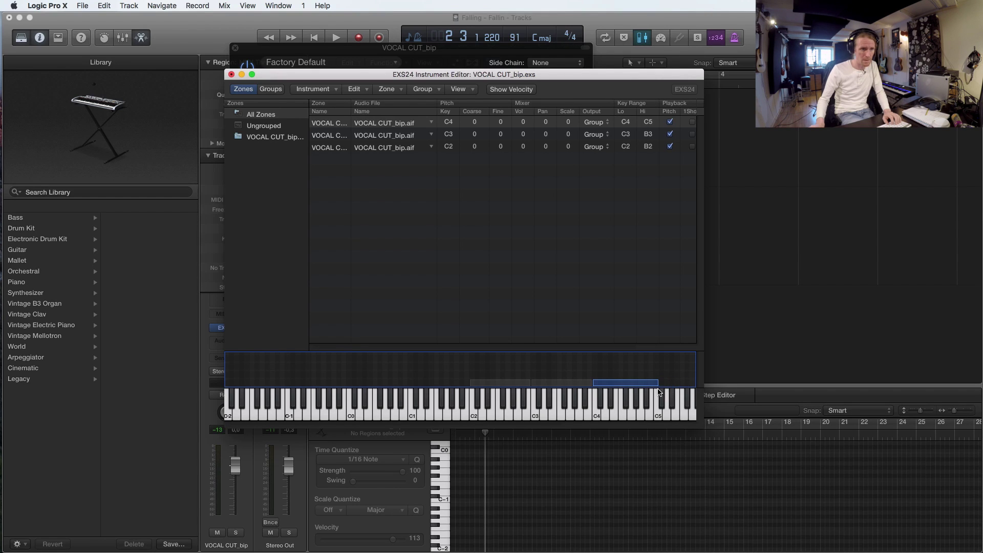
# Audition the extended zones by playing keys from C2 up towards C5.
pyautogui.click(479, 409)
pyautogui.click(490, 417)
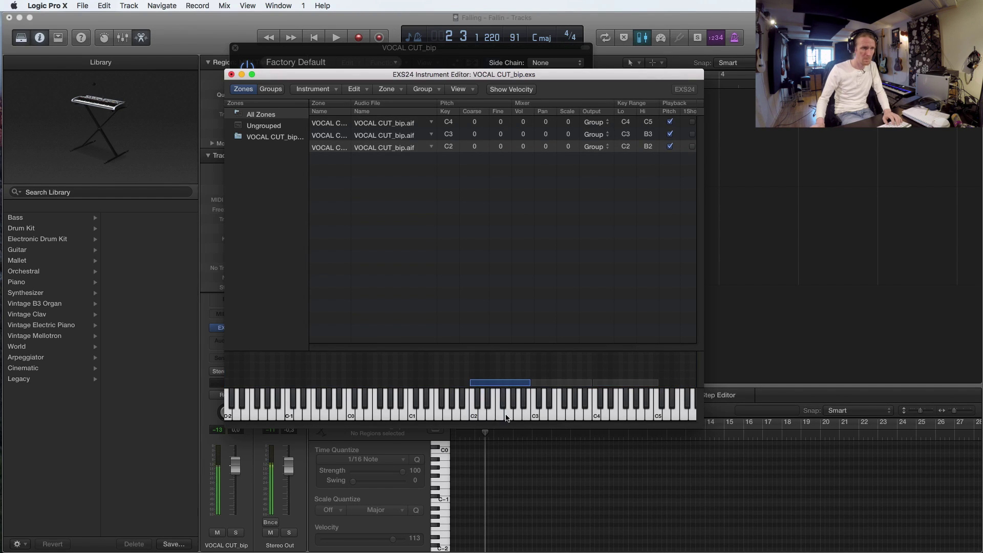
pyautogui.click(524, 416)
pyautogui.moveTo(518, 416); pyautogui.dragTo(654, 417)
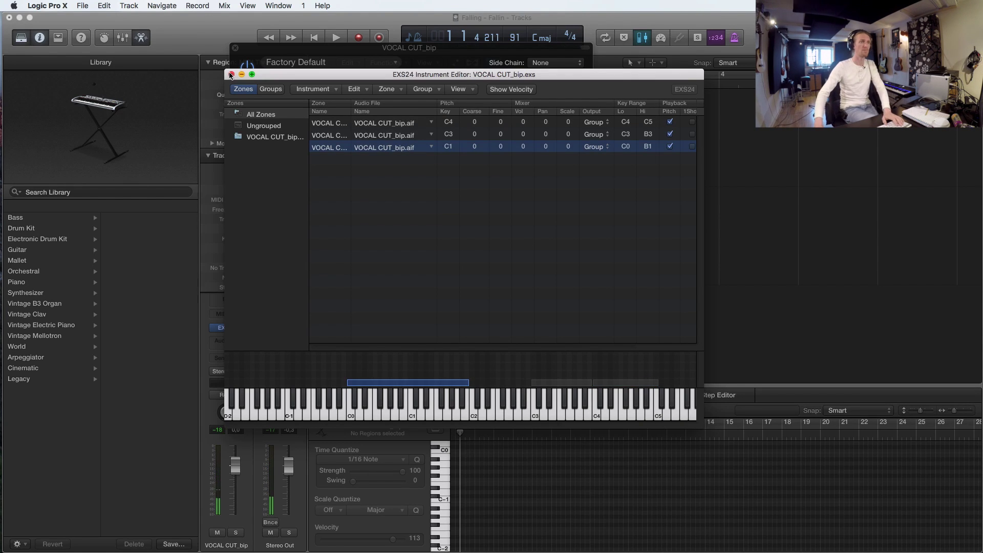
# Close the Instrument Editor, saving the changes to VOCAL CUT_bip.exs, and close the EXS24 plug-in window.
pyautogui.click(235, 48)
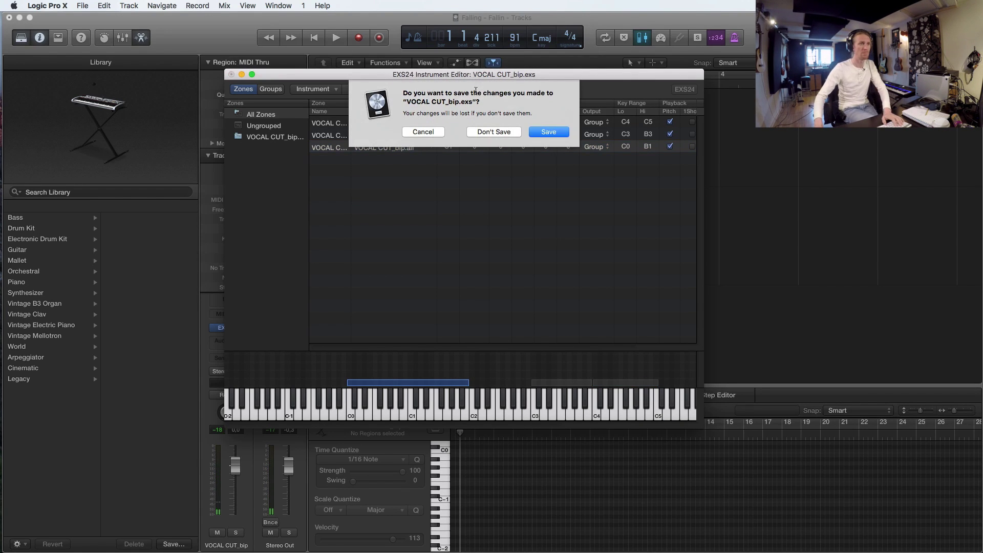
pyautogui.click(548, 134)
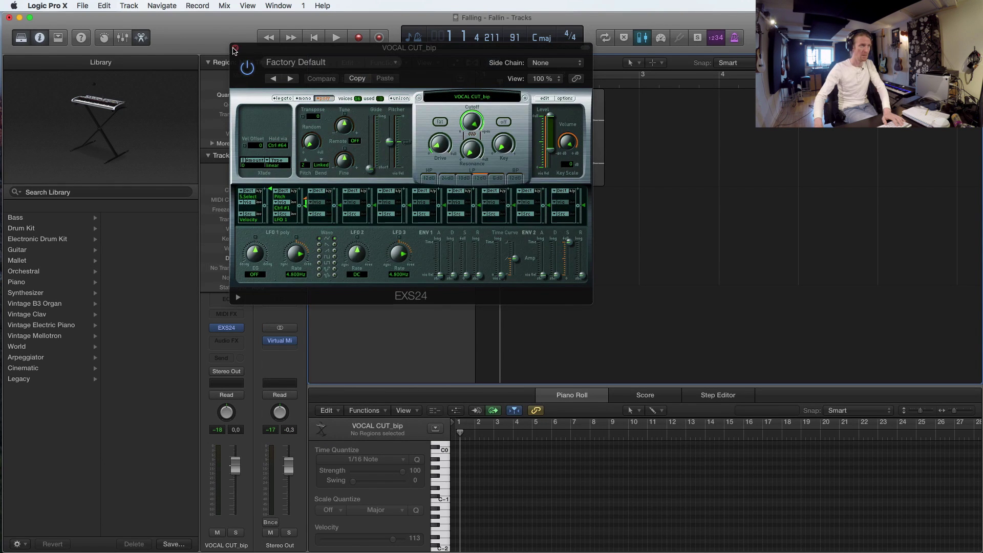
pyautogui.click(235, 49)
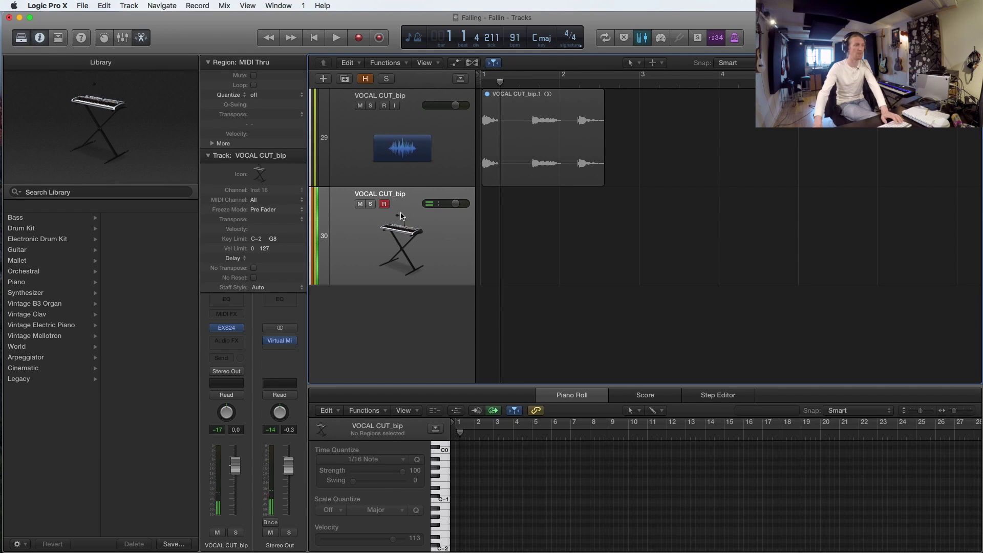
# Insert a stereo Slate Digital VerbSuite Classics reverb on the VOCAL CUT_bip sampler track and lower its Dry/Wet mix.
pyautogui.click(226, 340)
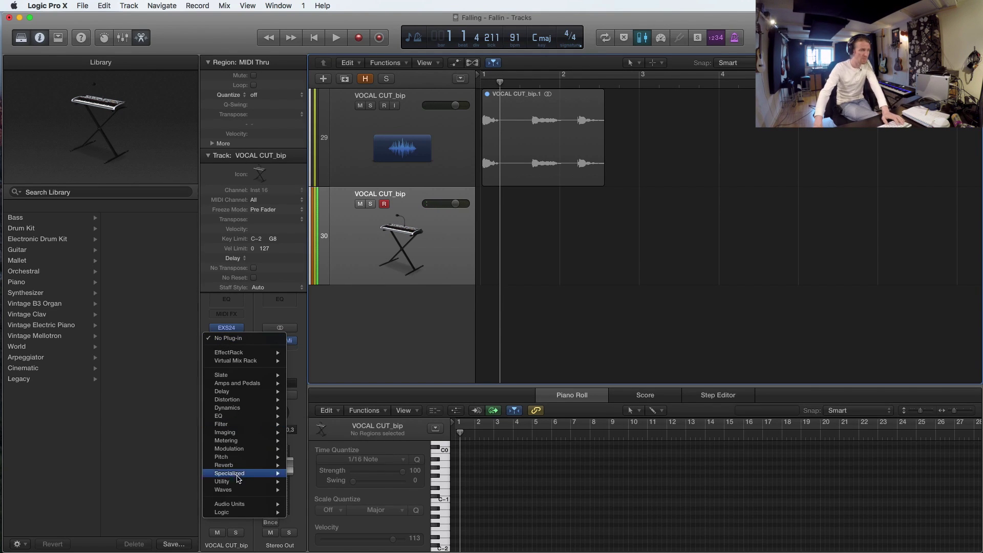
pyautogui.moveTo(240, 504)
pyautogui.moveTo(318, 463)
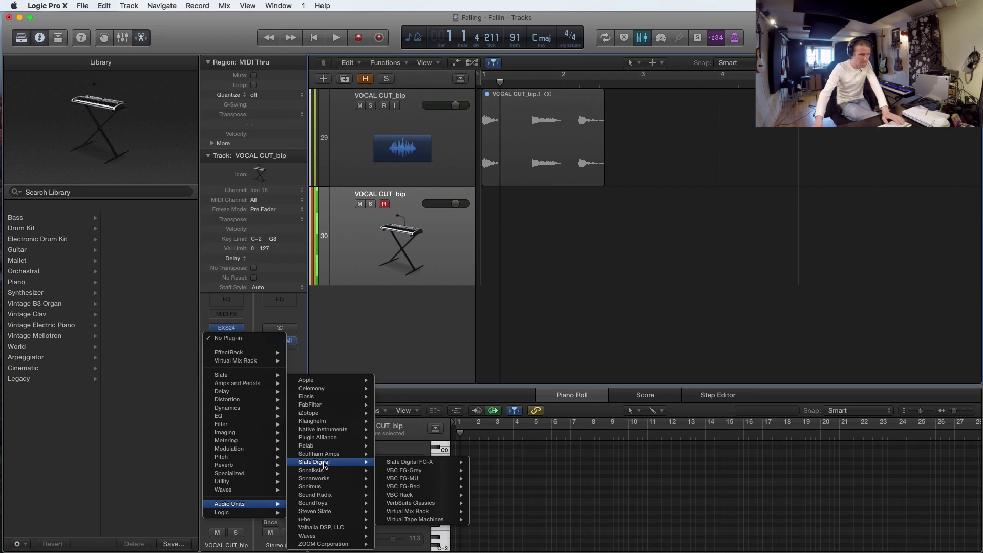
pyautogui.moveTo(418, 503)
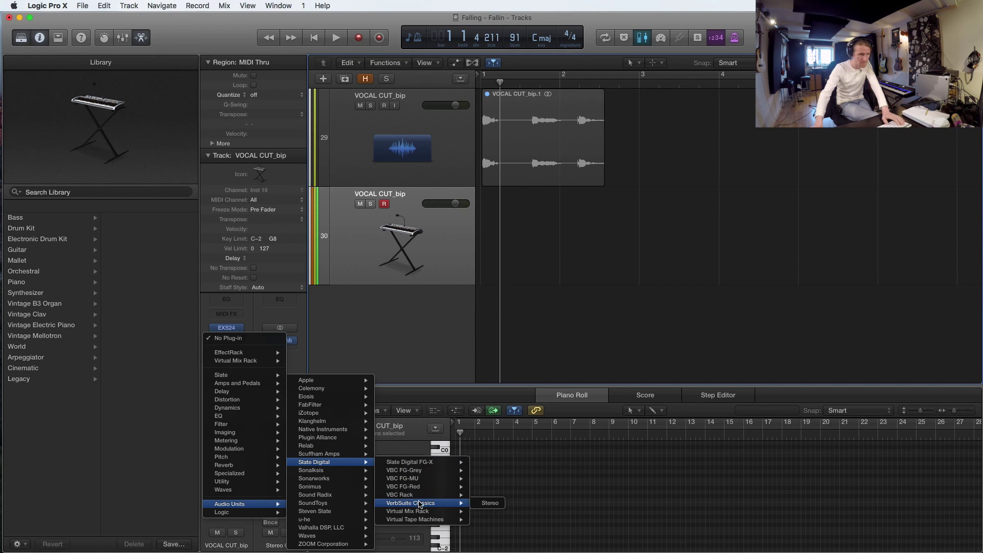
pyautogui.click(489, 504)
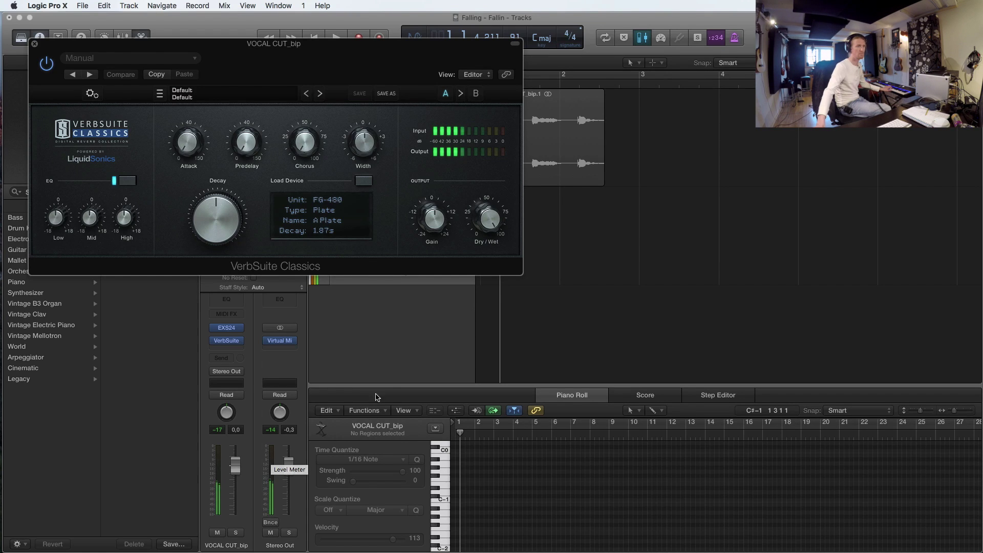
pyautogui.moveTo(489, 218); pyautogui.dragTo(495, 295)
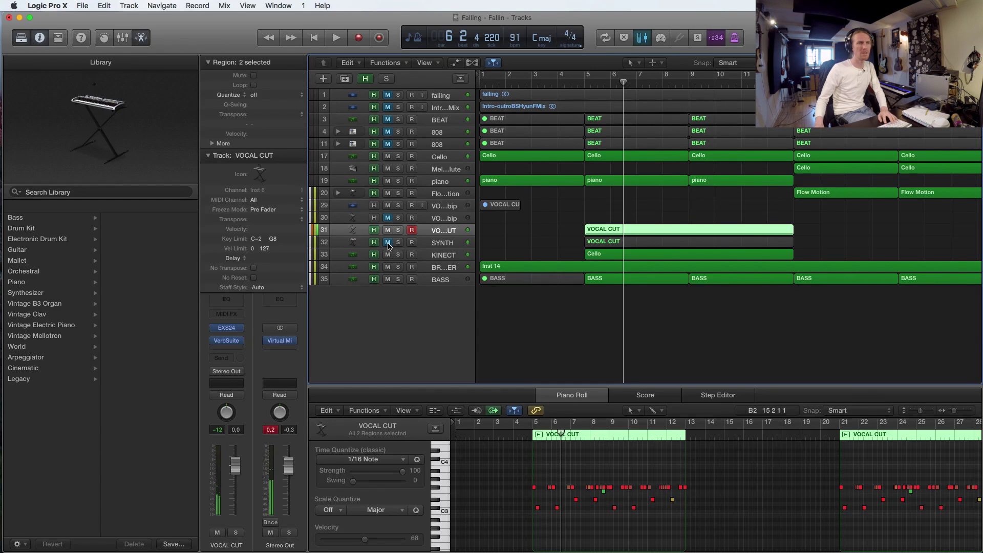
# Play the arrangement with the SYNTH track muted, and unmute and record-enable SYNTH once playback is stopped.
pyautogui.hotkey('shift', 'space')
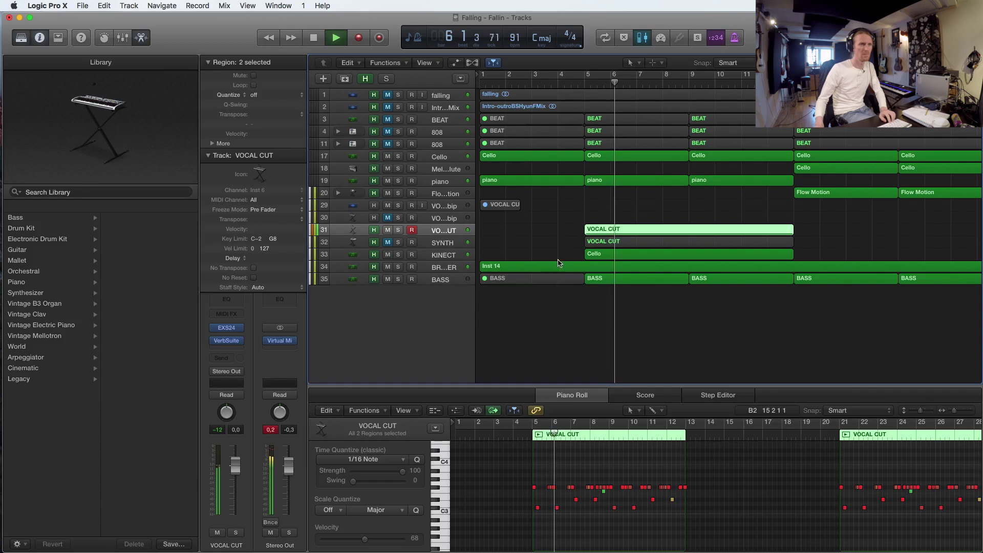
pyautogui.press('space')
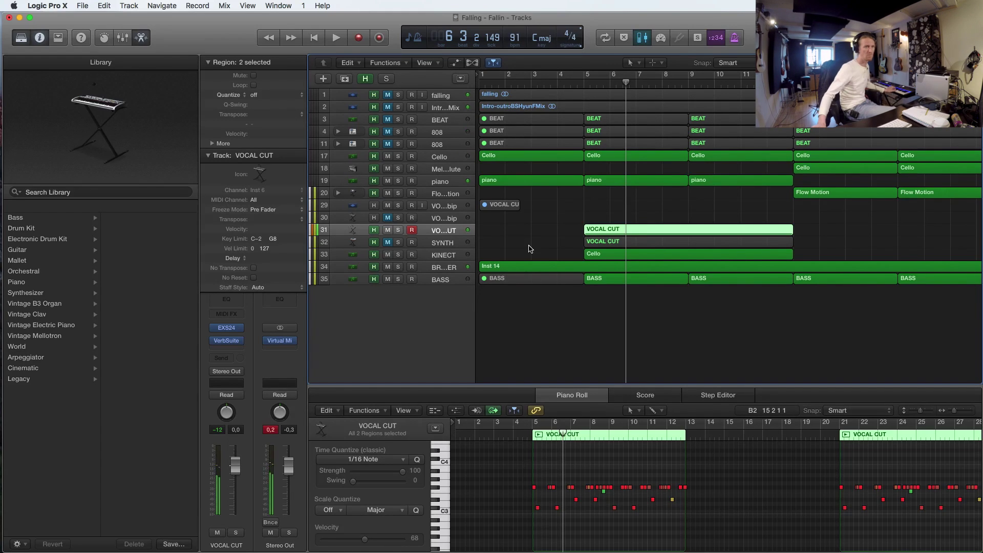
pyautogui.click(405, 246)
pyautogui.click(393, 245)
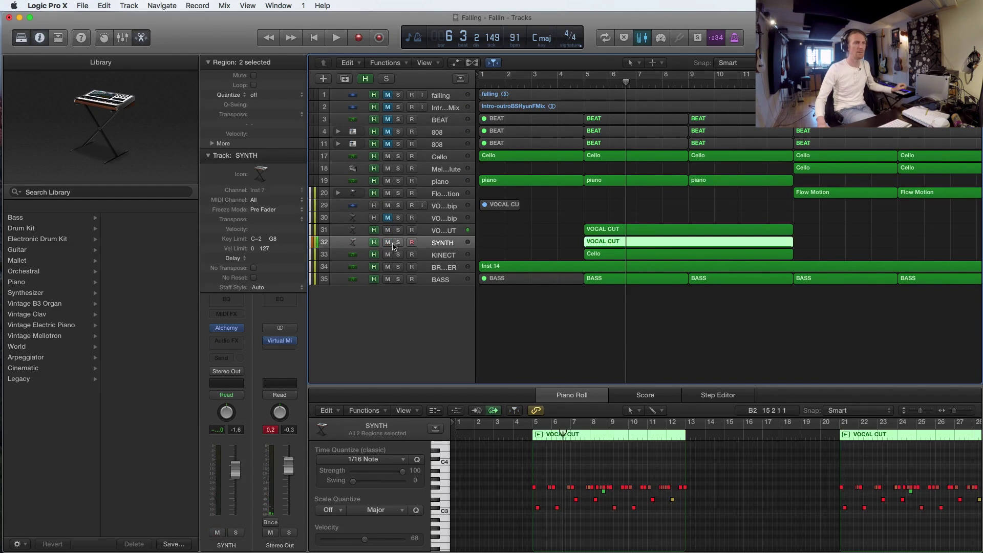
pyautogui.click(413, 243)
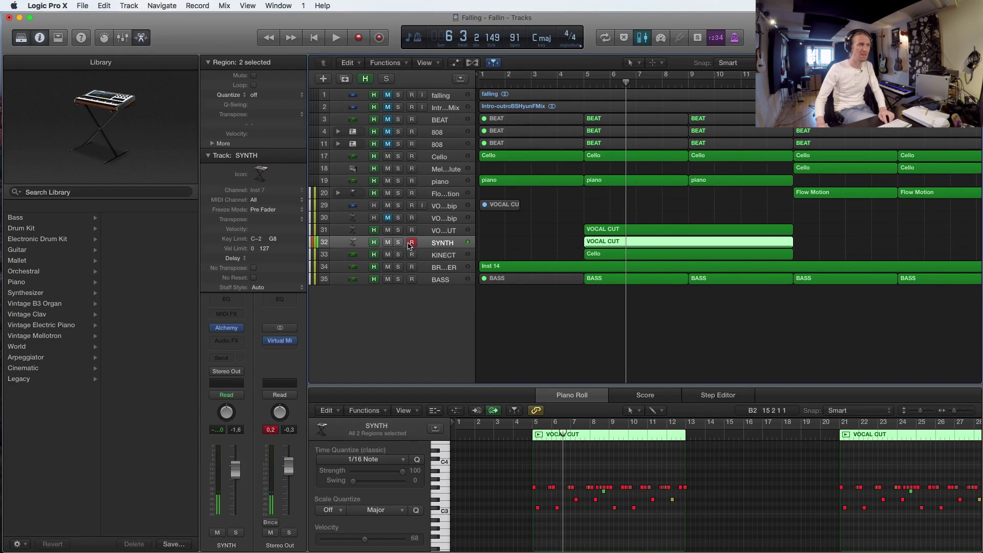
# Play the song from bar 5, soloing the VOCAL CUT and SYNTH tracks together briefly before hearing the full mix.
pyautogui.press('space')
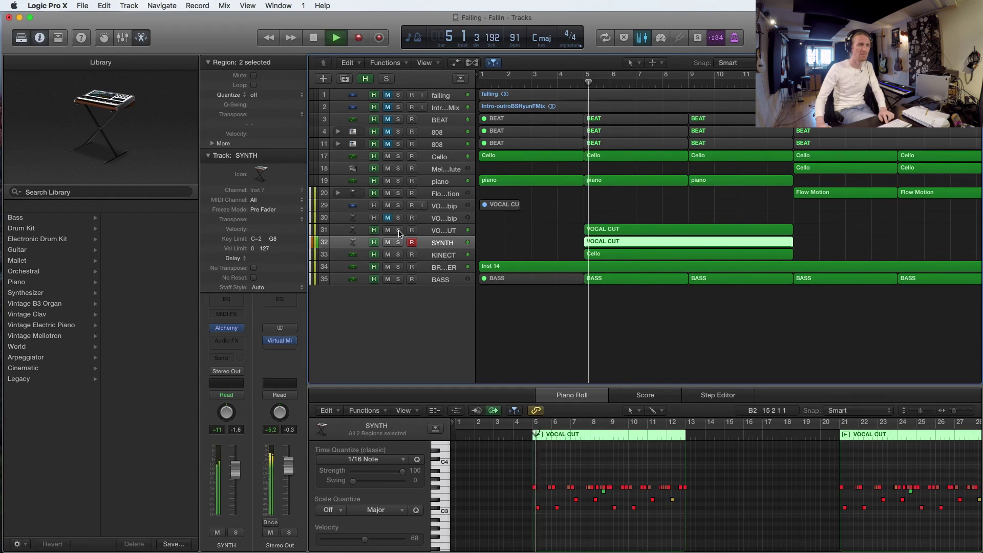
pyautogui.moveTo(401, 234); pyautogui.dragTo(399, 244)
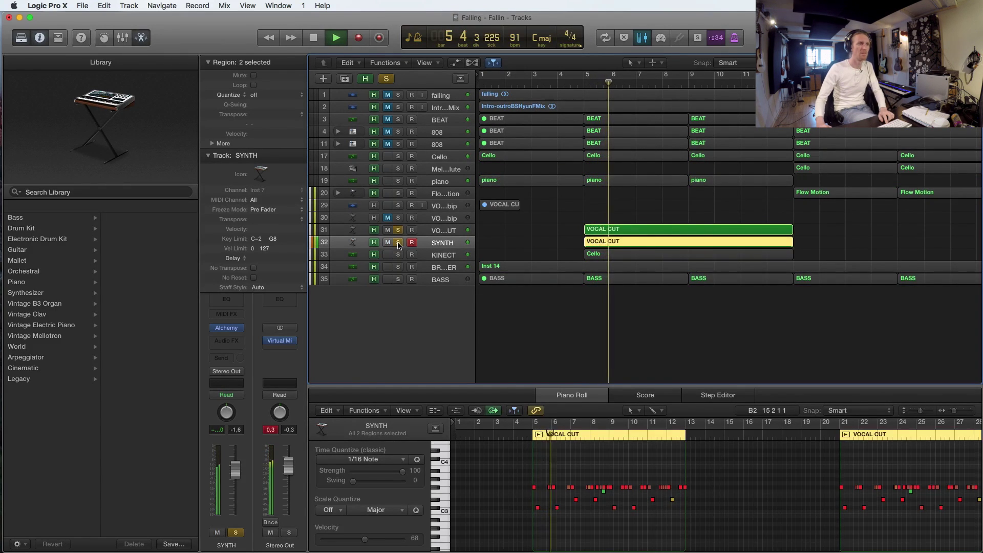
pyautogui.click(399, 231)
pyautogui.click(399, 243)
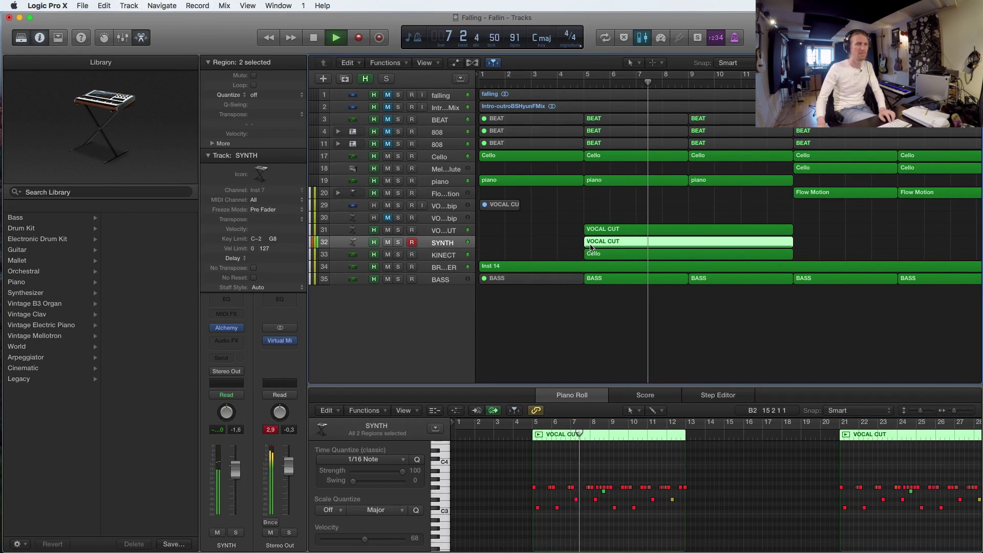
pyautogui.press('super+Left')
pyautogui.press('super+Left')
pyautogui.press('super+Up')
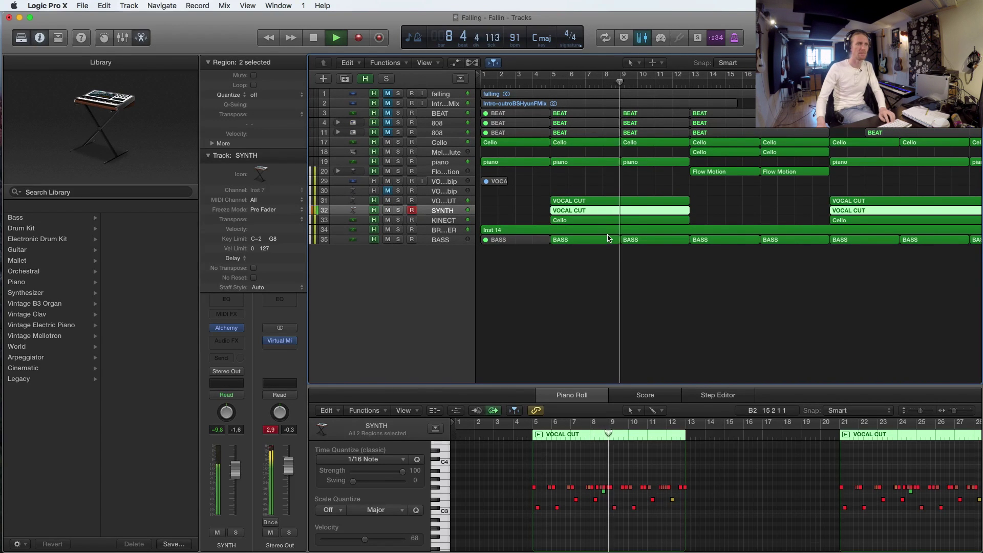
pyautogui.press('super+Left')
pyautogui.press('super+Up')
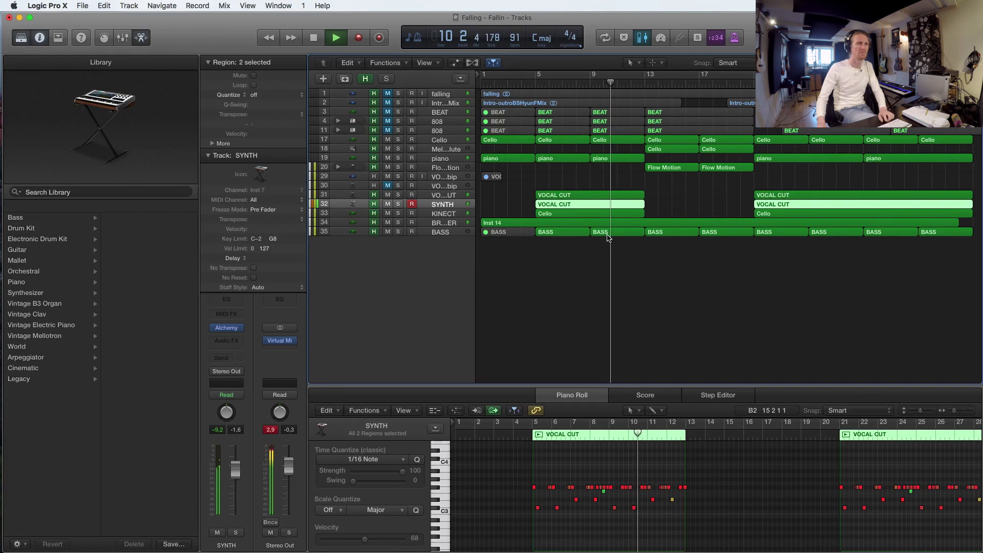
pyautogui.press('space')
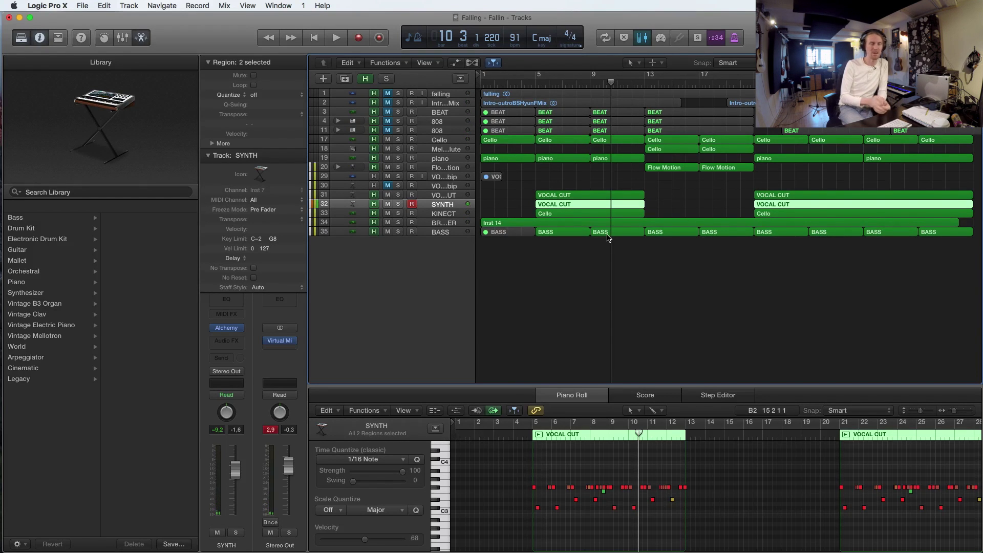
# Solo the VOCAL CUT track and place the playhead at bar 5.
pyautogui.click(444, 195)
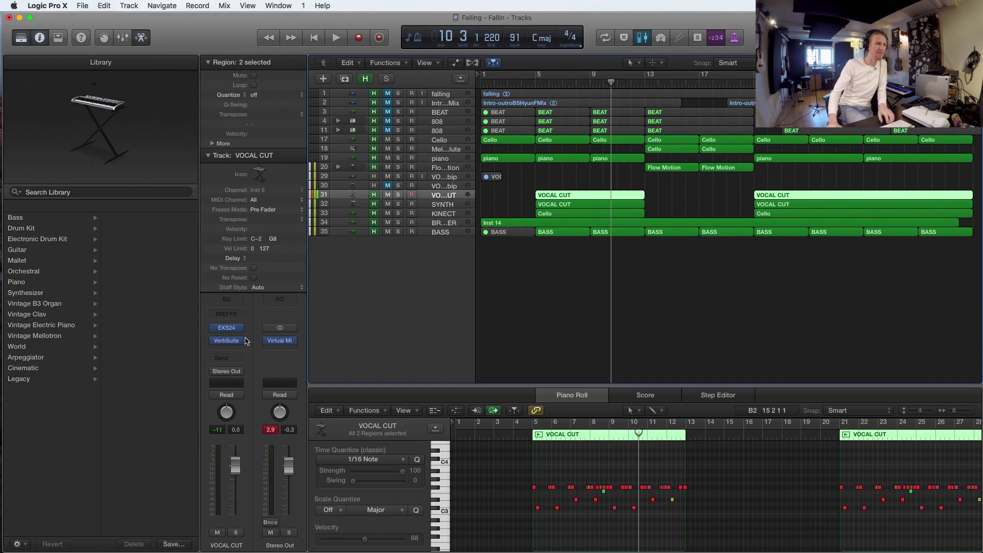
pyautogui.click(398, 195)
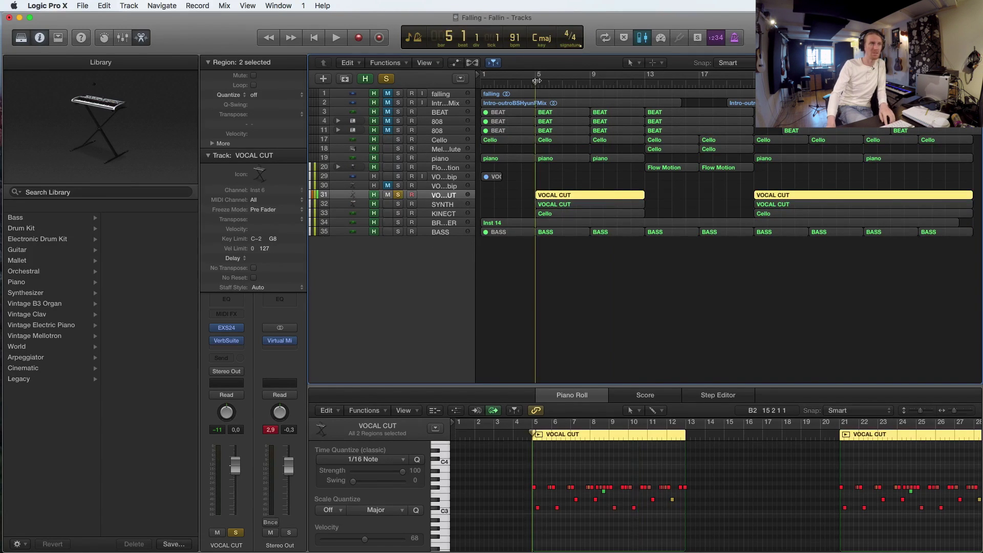
pyautogui.click(537, 84)
# Insert a Soundtoys EffectRack after the reverb on the VOCAL CUT track and load Decapitator into the rack.
pyautogui.click(223, 352)
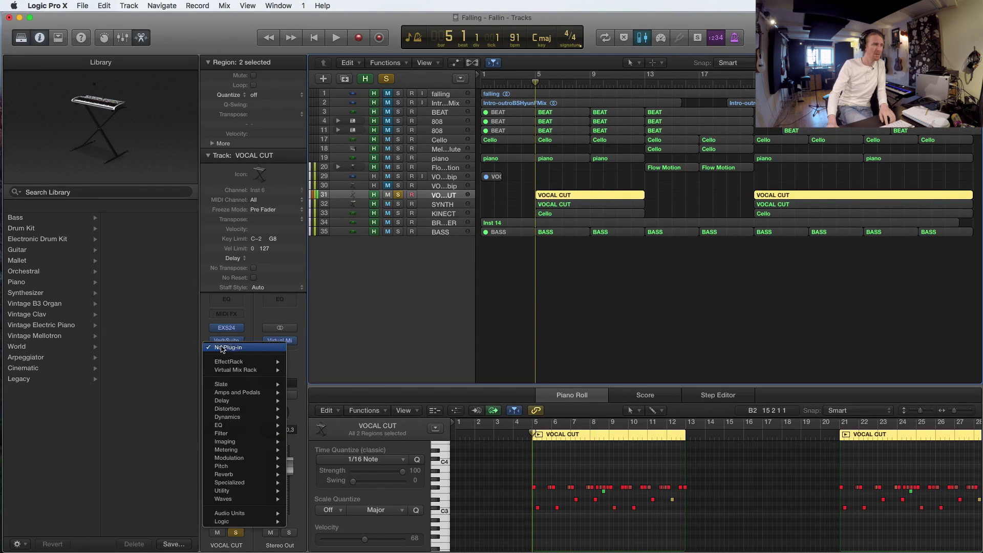
pyautogui.moveTo(236, 371)
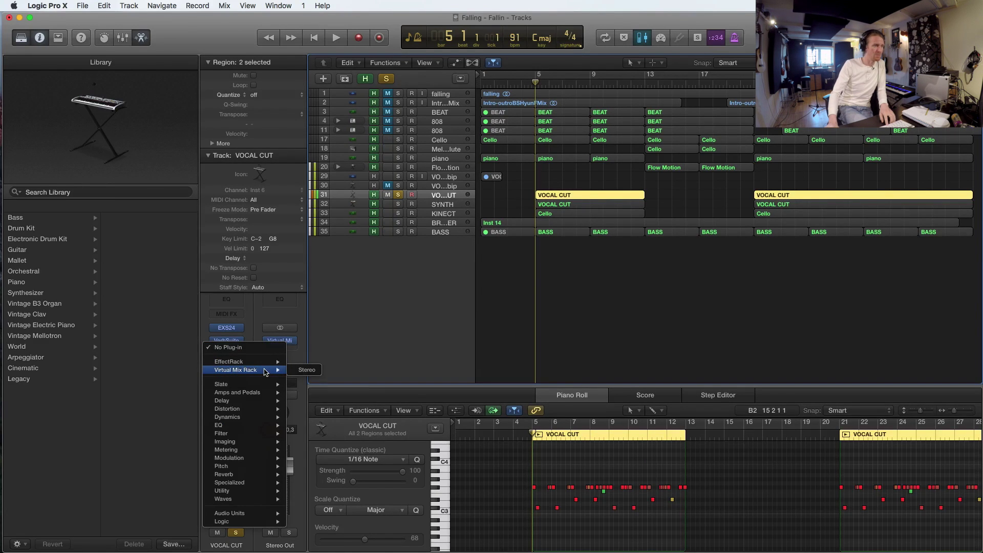
pyautogui.click(302, 362)
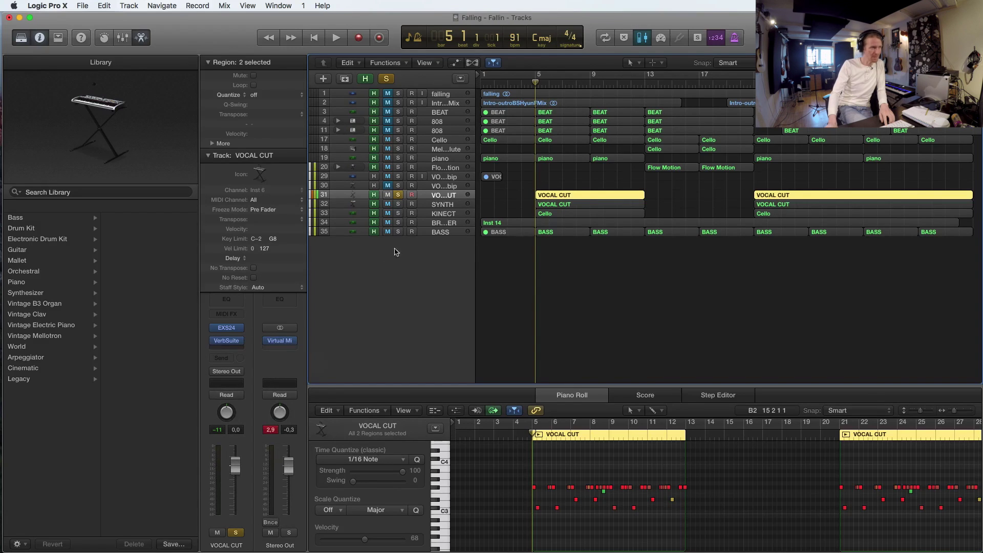
pyautogui.press('v')
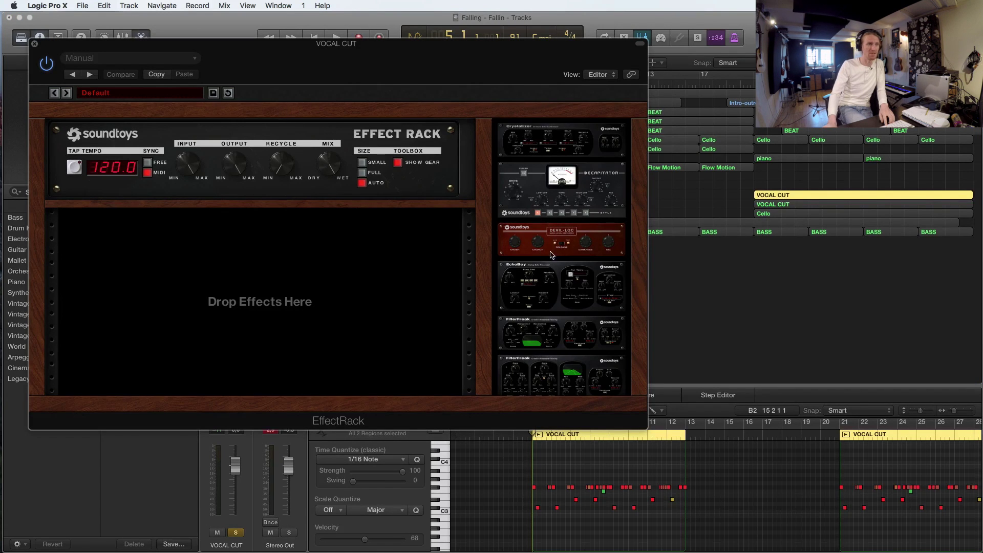
pyautogui.moveTo(562, 189); pyautogui.dragTo(152, 308)
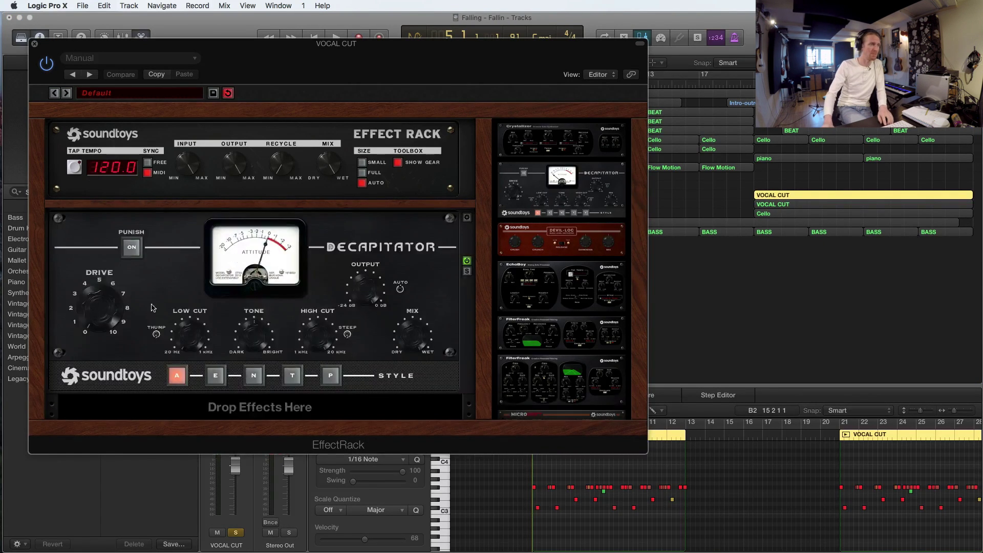
# Set Decapitator's style to N during playback and add the dual-filter FilterFreak below it in the rack.
pyautogui.press('space')
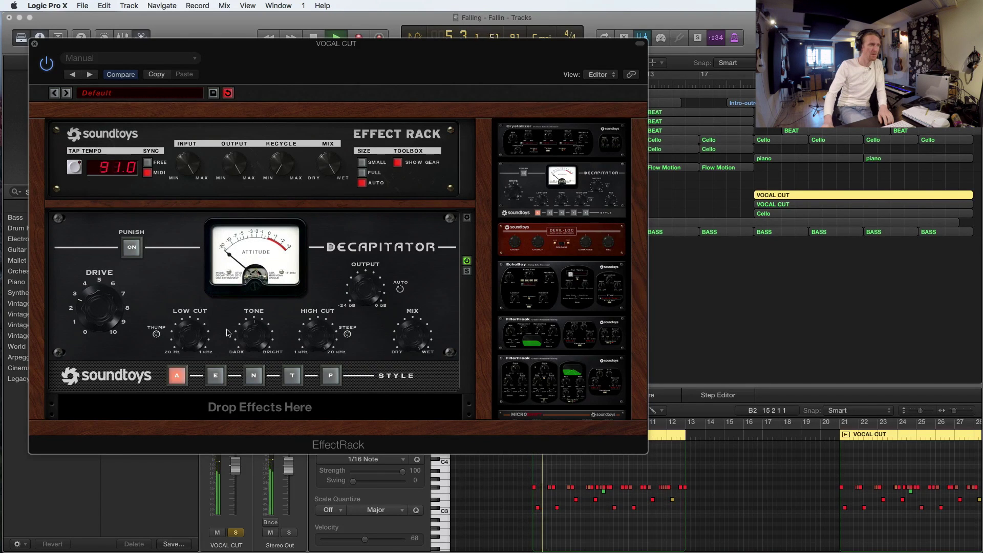
pyautogui.click(253, 376)
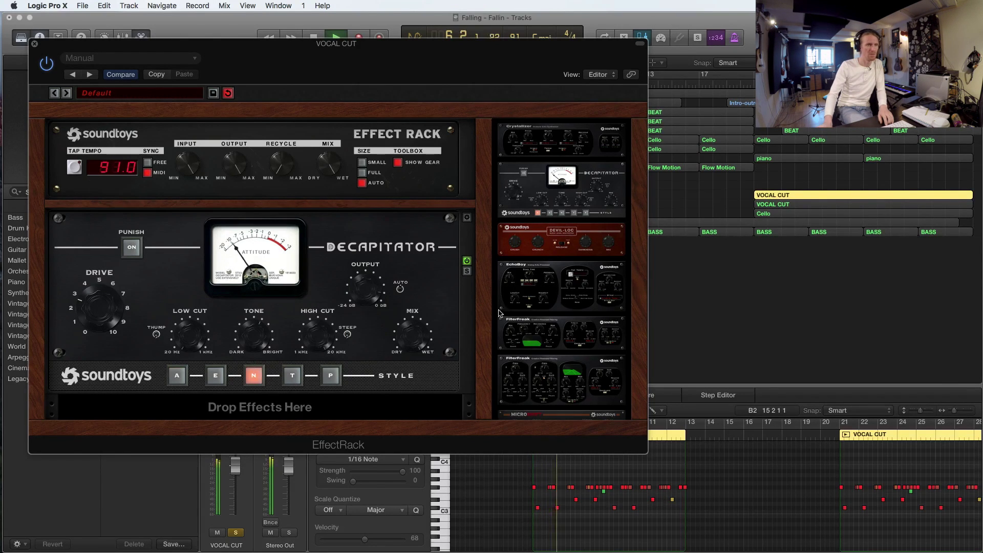
pyautogui.scroll(-5, 583, 260)
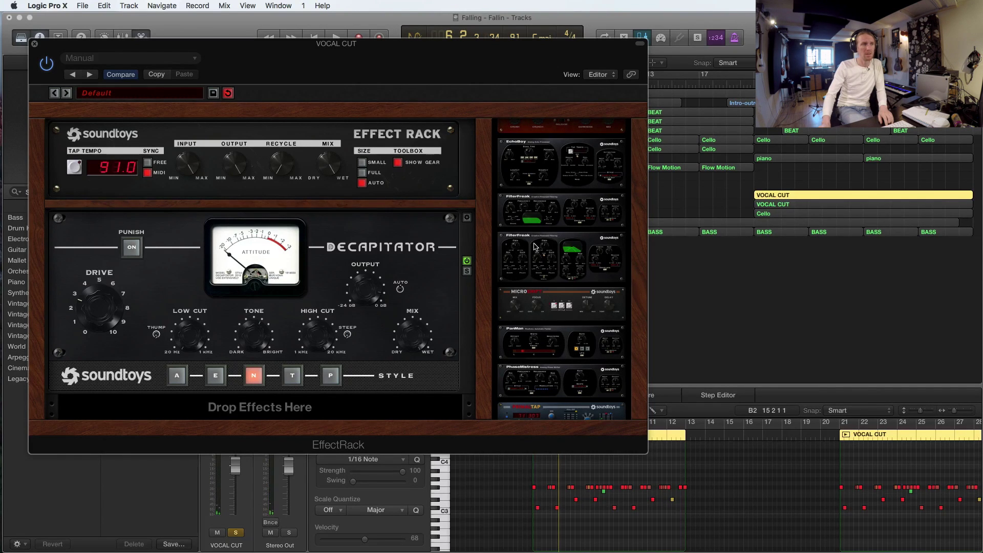
pyautogui.moveTo(540, 251); pyautogui.dragTo(198, 392)
# Play the vocal cut from bar 5 and replace FilterFreak in the rack with Tremolator.
pyautogui.press('space')
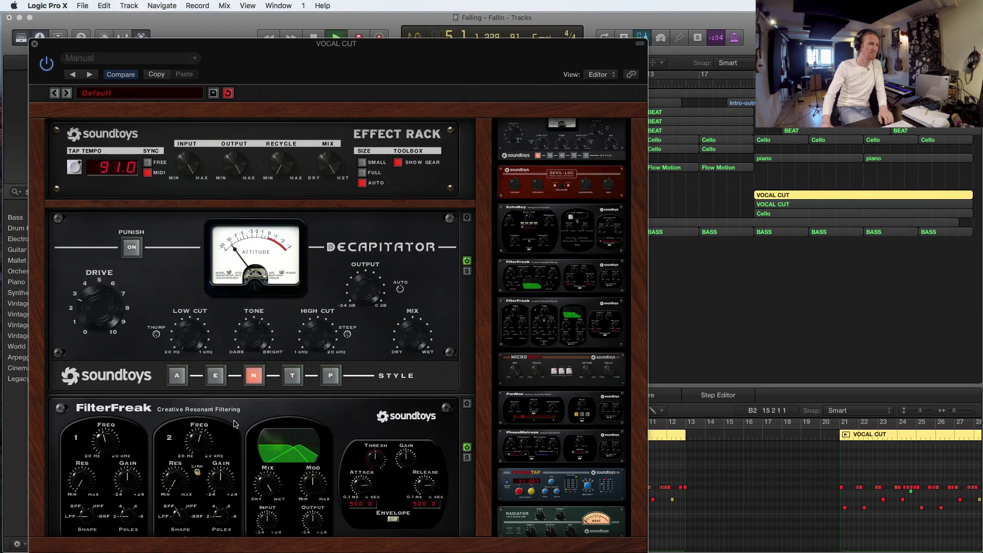
pyautogui.scroll(-2, 579, 347)
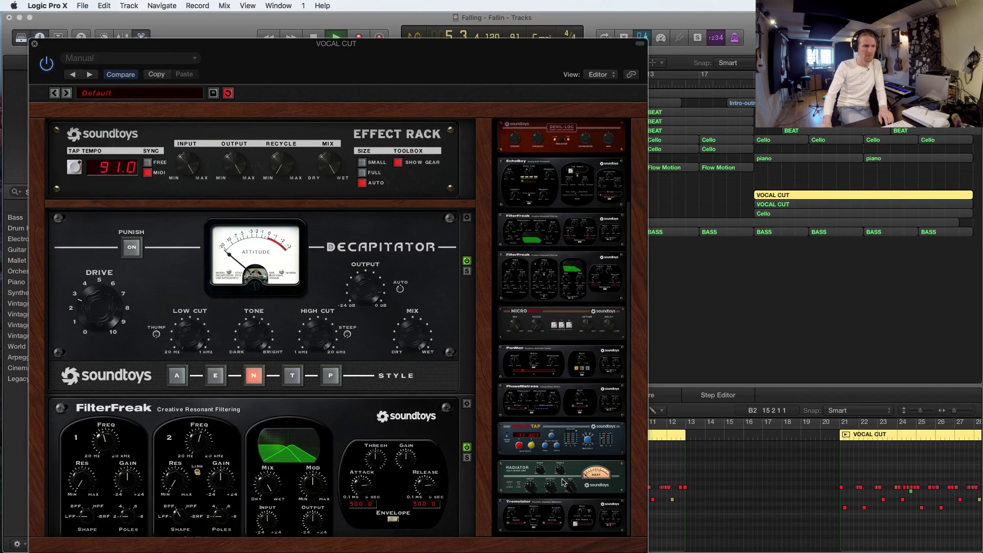
pyautogui.moveTo(563, 517); pyautogui.dragTo(239, 390)
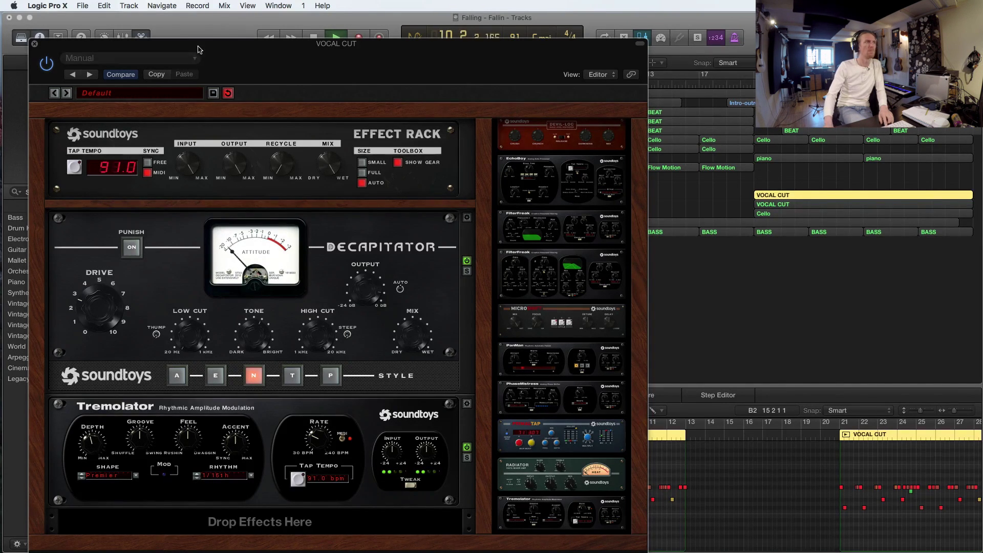
# Unsolo the VOCAL CUT track and play the full mix from bar 5.
pyautogui.moveTo(198, 49); pyautogui.dragTo(523, 75)
pyautogui.click(236, 533)
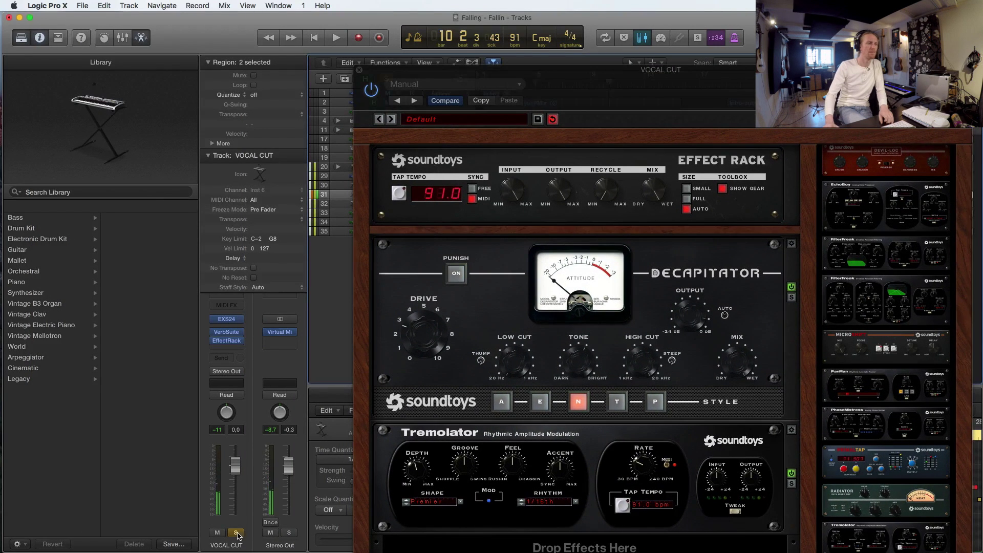
pyautogui.press('space')
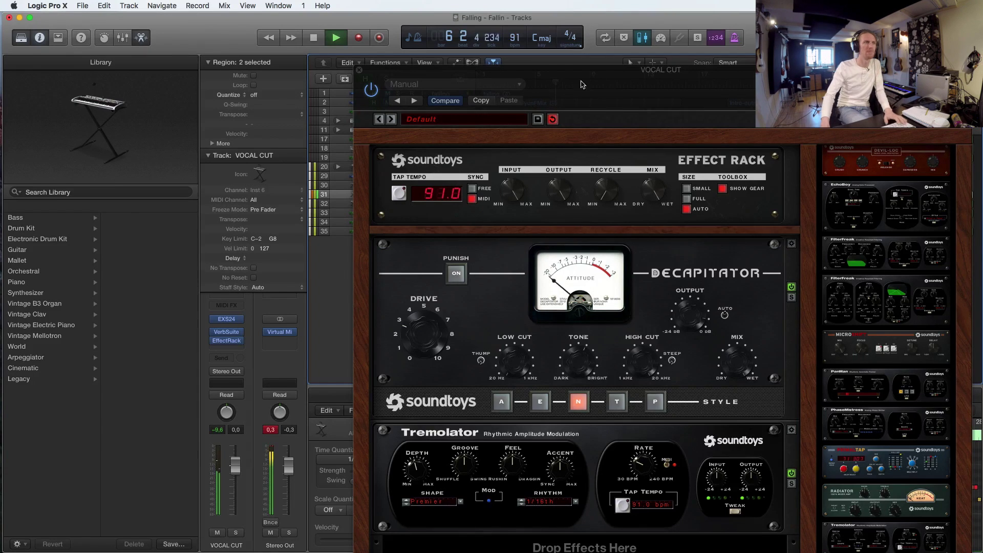
# Replace Decapitator with Devil-Loc above Tremolator in the effect rack while the mix plays.
pyautogui.moveTo(627, 69); pyautogui.dragTo(435, 42)
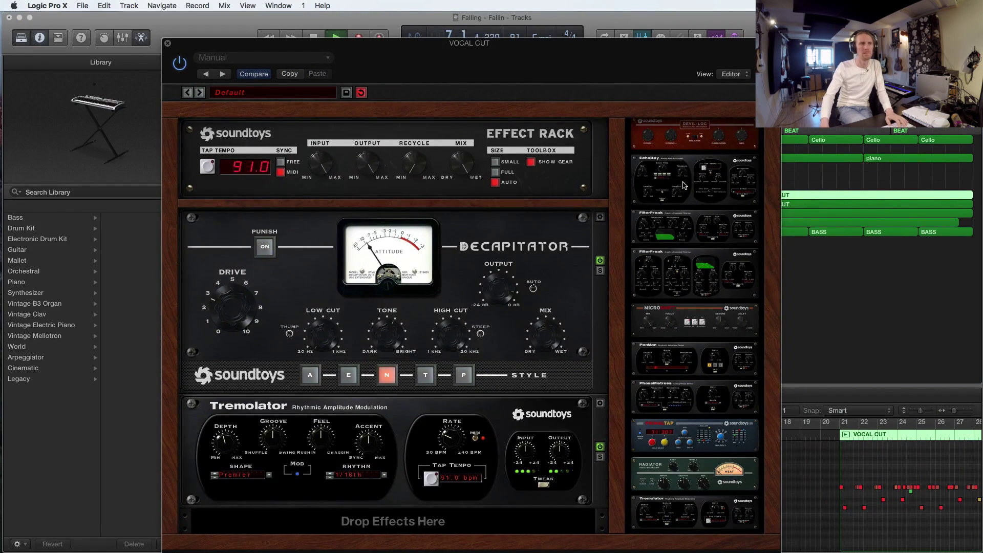
pyautogui.moveTo(683, 137); pyautogui.dragTo(328, 414)
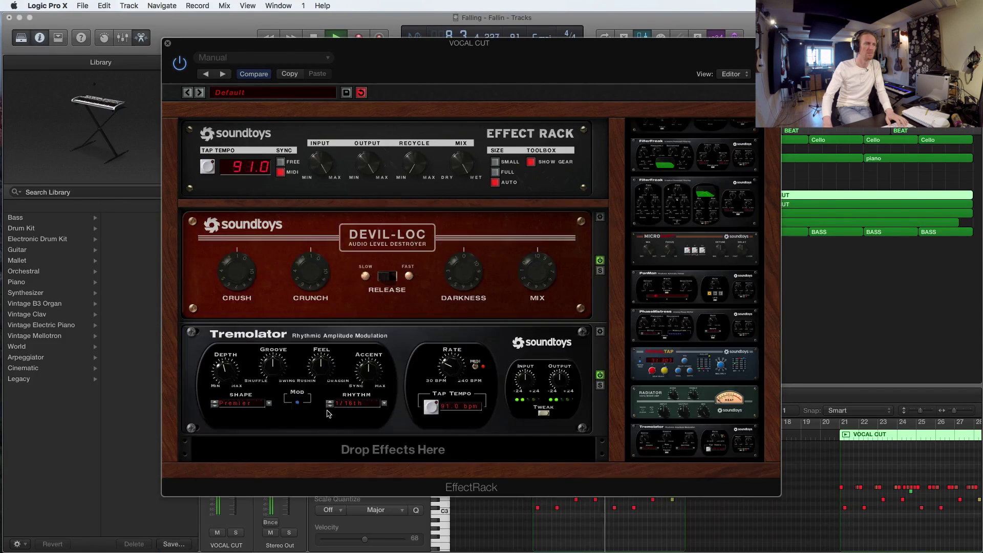